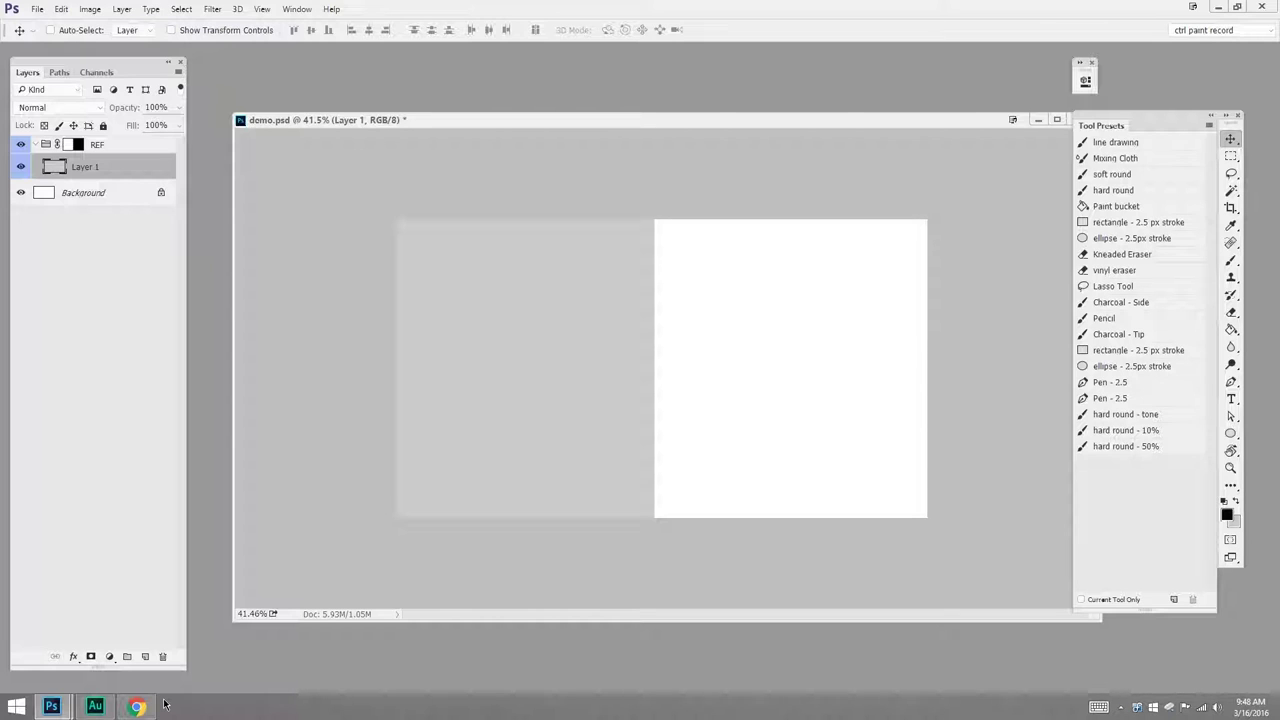
# Step: Switch to the browser and show the Sketchfab Barbarian model full screen, rotated to a front-facing three-quarter pose
pyautogui.click(138, 706)
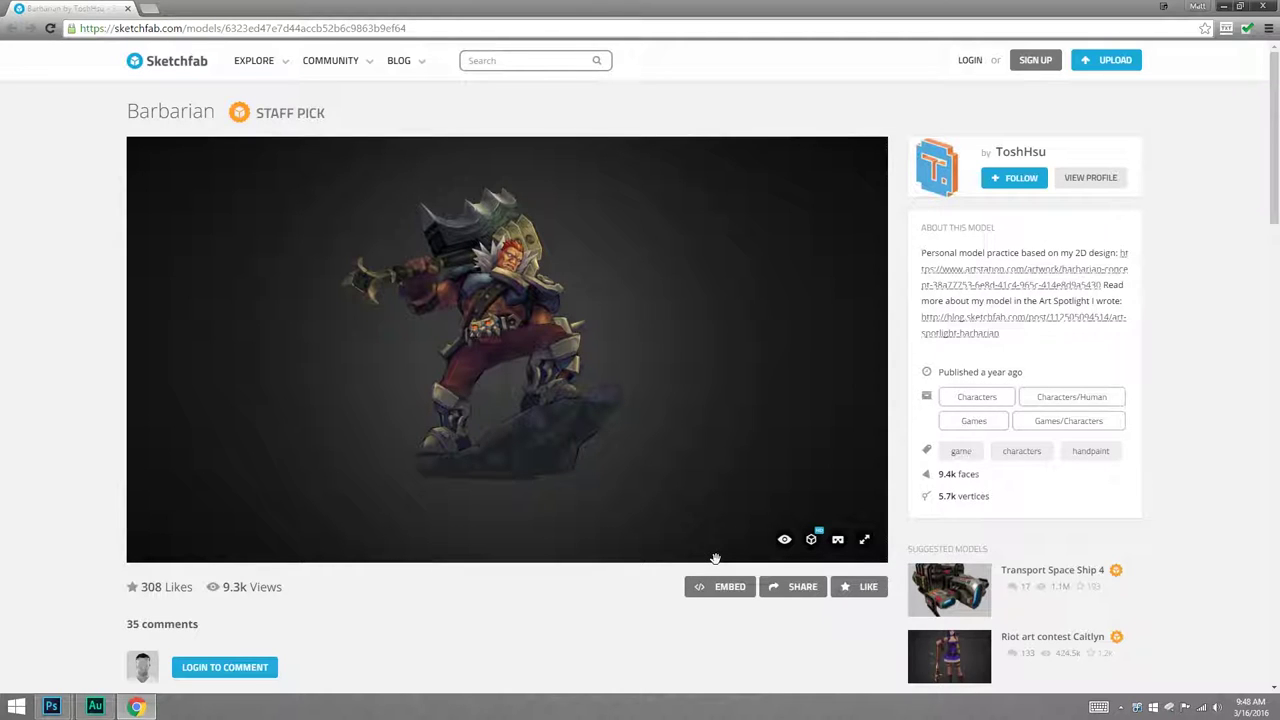
pyautogui.moveTo(520, 431); pyautogui.dragTo(432, 398)
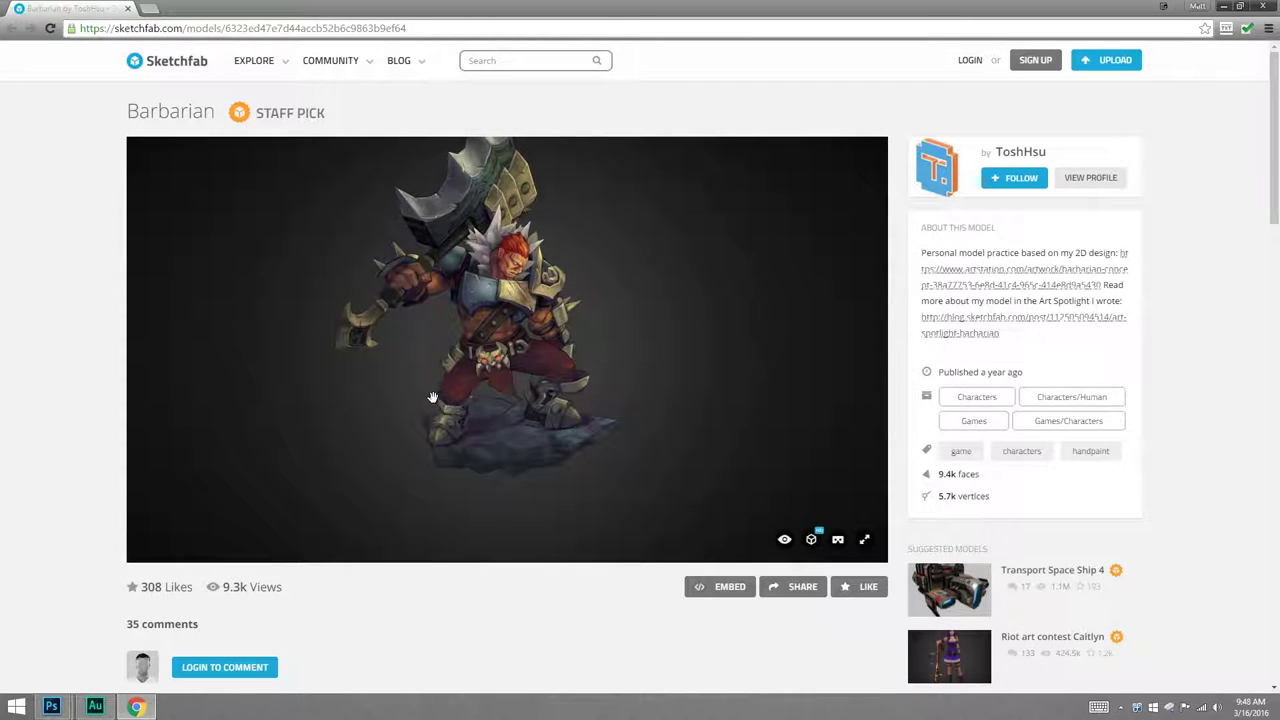
pyautogui.click(865, 539)
pyautogui.moveTo(689, 426); pyautogui.dragTo(666, 481)
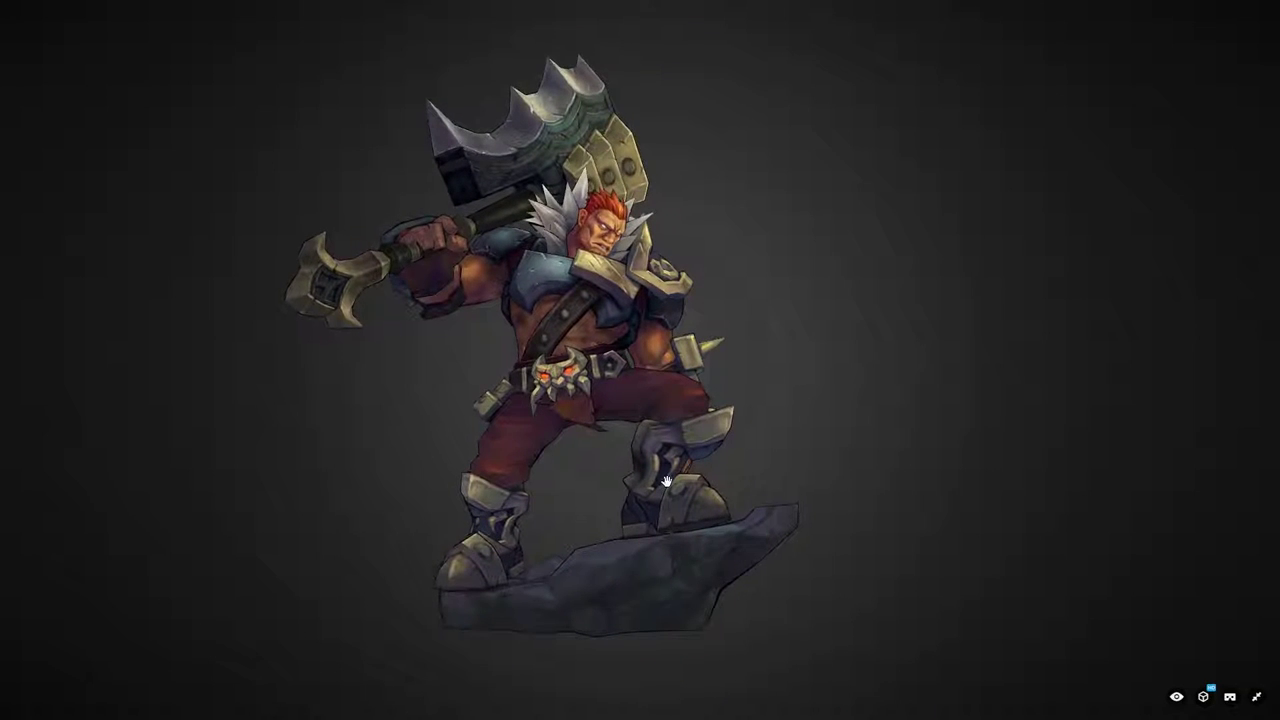
# Step: Switch to Photoshop, paste the Barbarian capture into the REF group, and scale it to about 103.6% to fill the reference half
pyautogui.hotkey('alt', 'Tab')
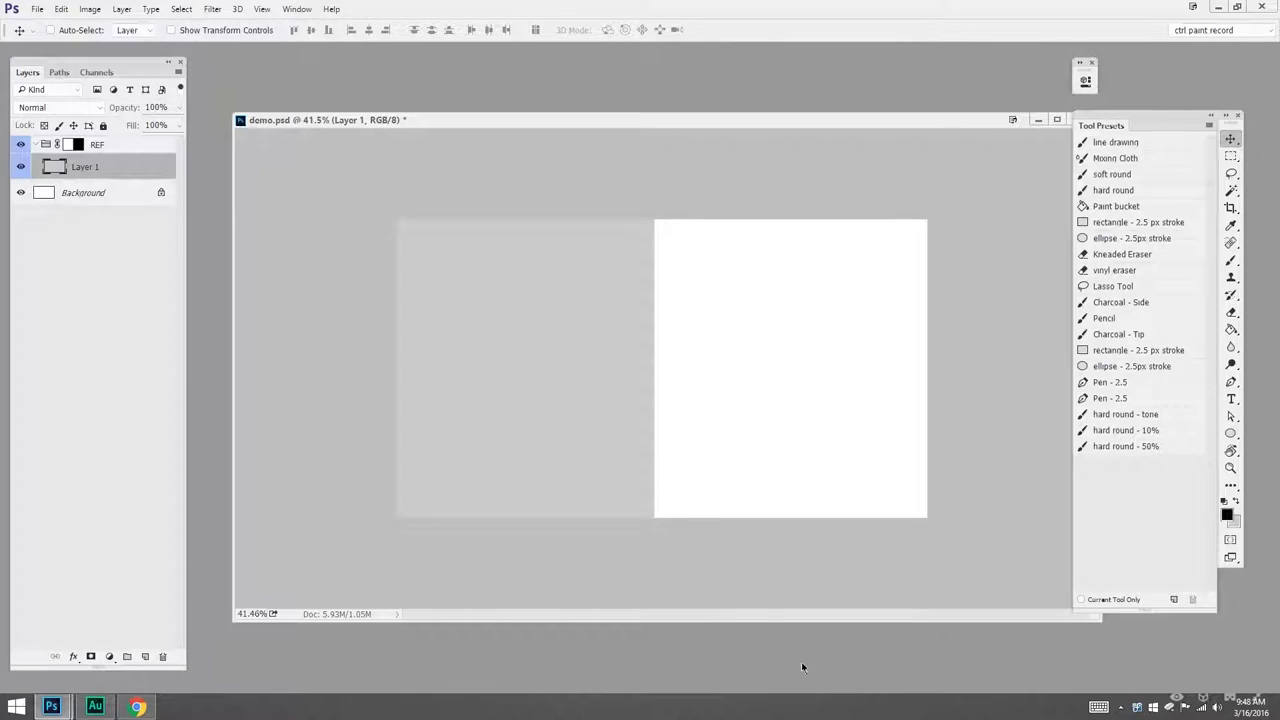
pyautogui.hotkey('ctrl', 'v')
pyautogui.hotkey('ctrl', 't')
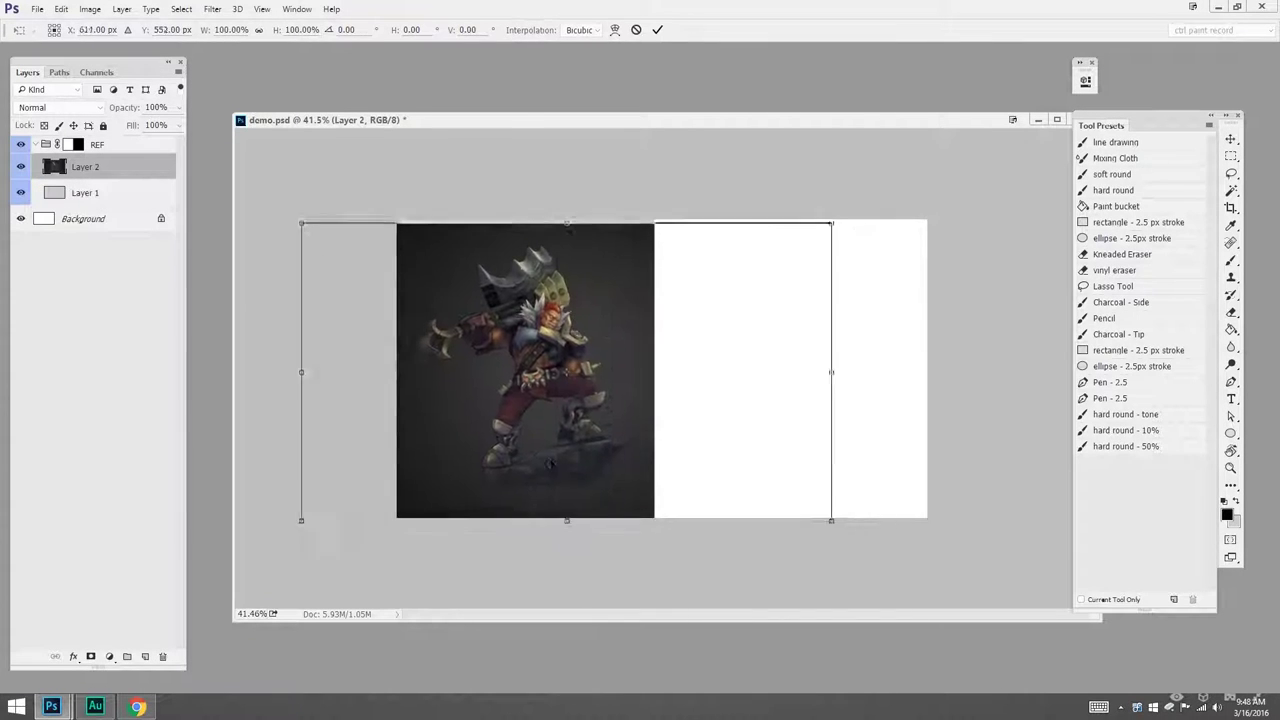
pyautogui.moveTo(549, 463); pyautogui.dragTo(557, 461)
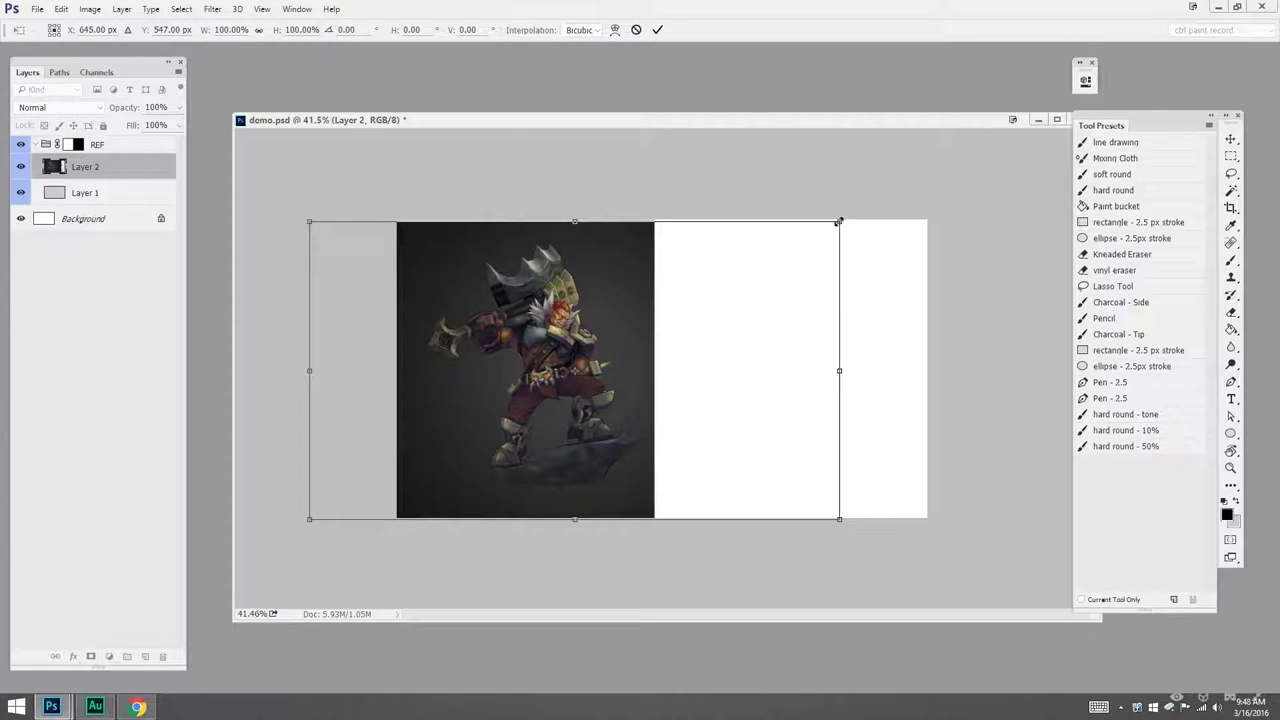
pyautogui.moveTo(839, 221); pyautogui.dragTo(875, 202)
pyautogui.moveTo(660, 451); pyautogui.dragTo(631, 460)
pyautogui.moveTo(848, 210)
pyautogui.mouseDown()
pyautogui.moveTo(829, 229)
pyautogui.moveTo(830, 218)
pyautogui.mouseUp()
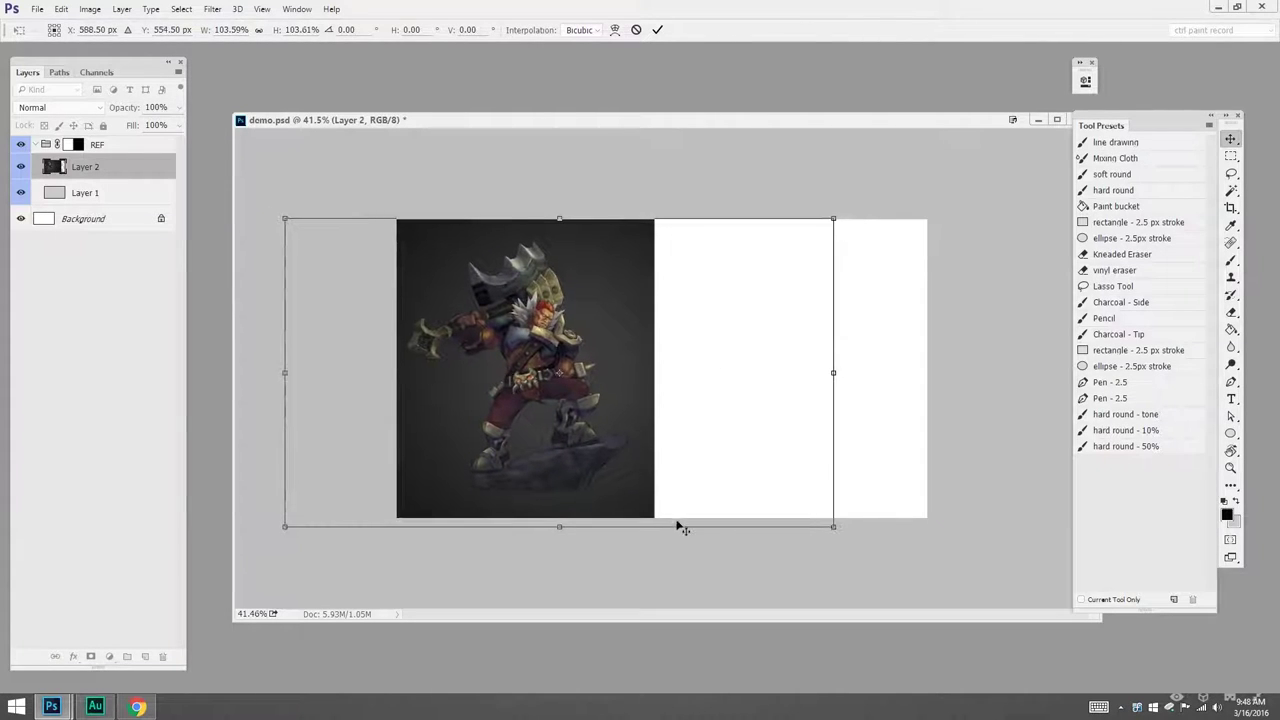
pyautogui.press('Return')
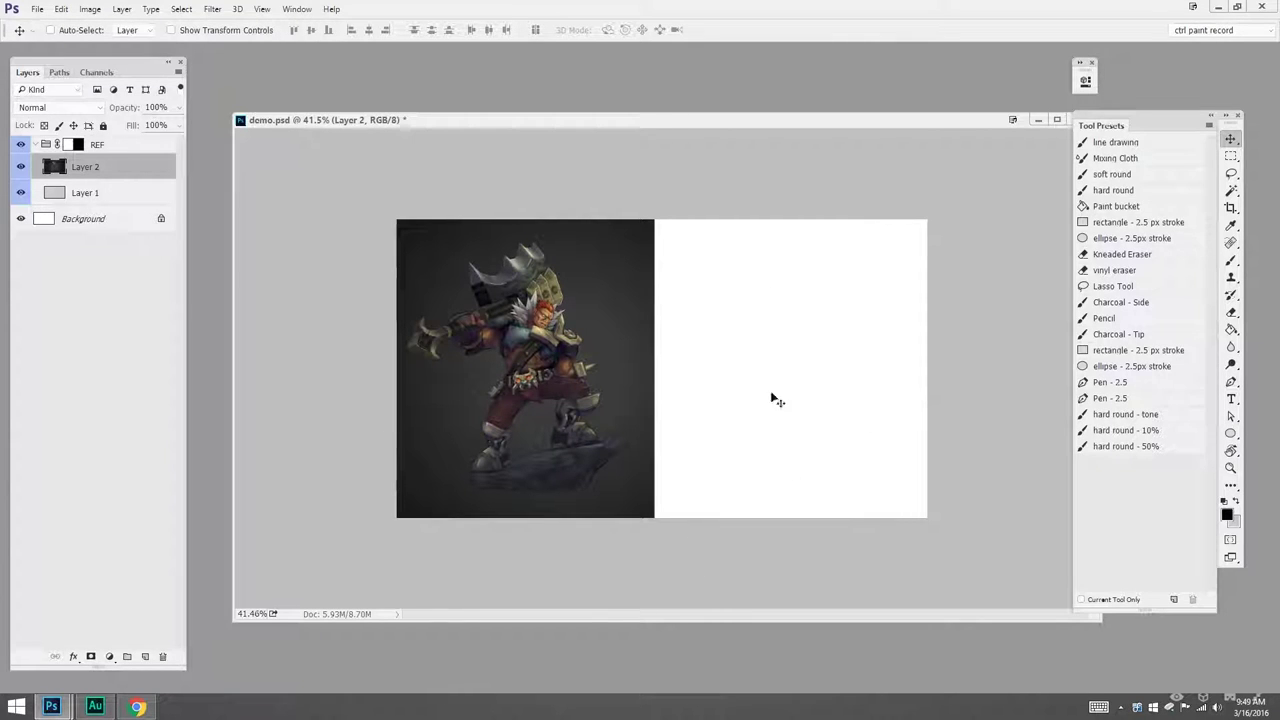
# Step: Select the REF group and collapse it in the layer stack
pyautogui.click(117, 150)
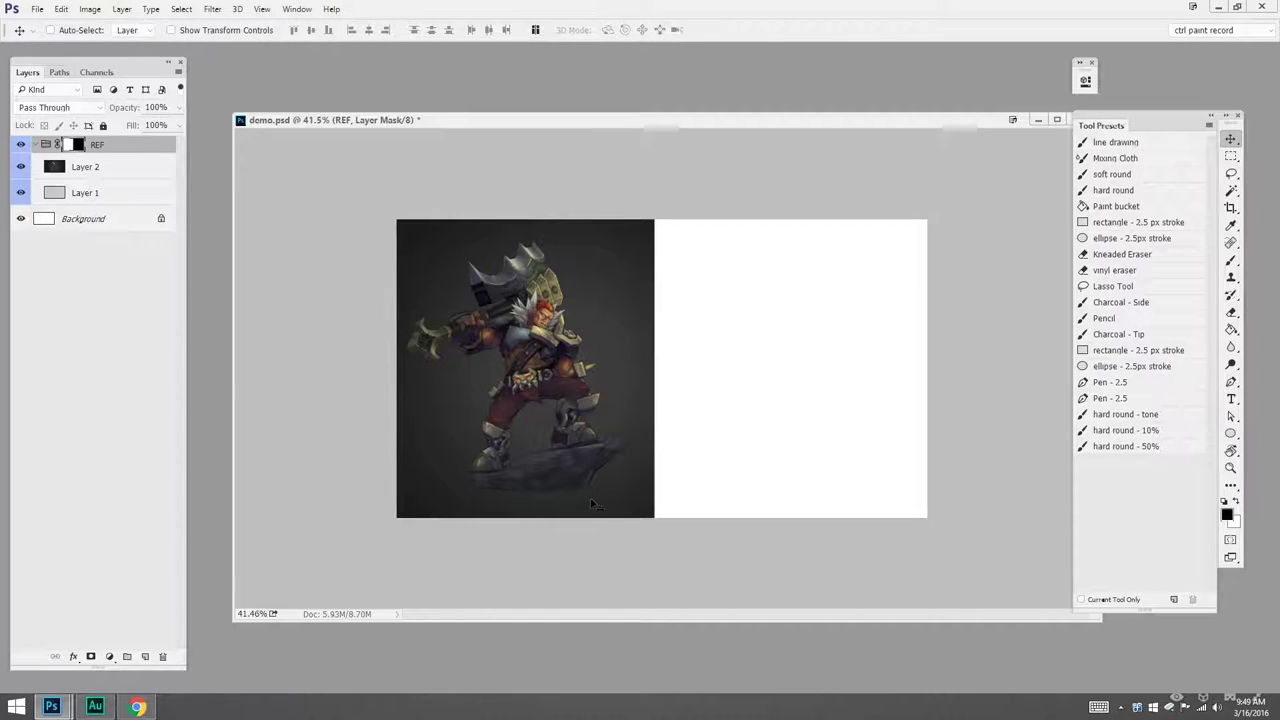
pyautogui.click(41, 146)
pyautogui.click(37, 145)
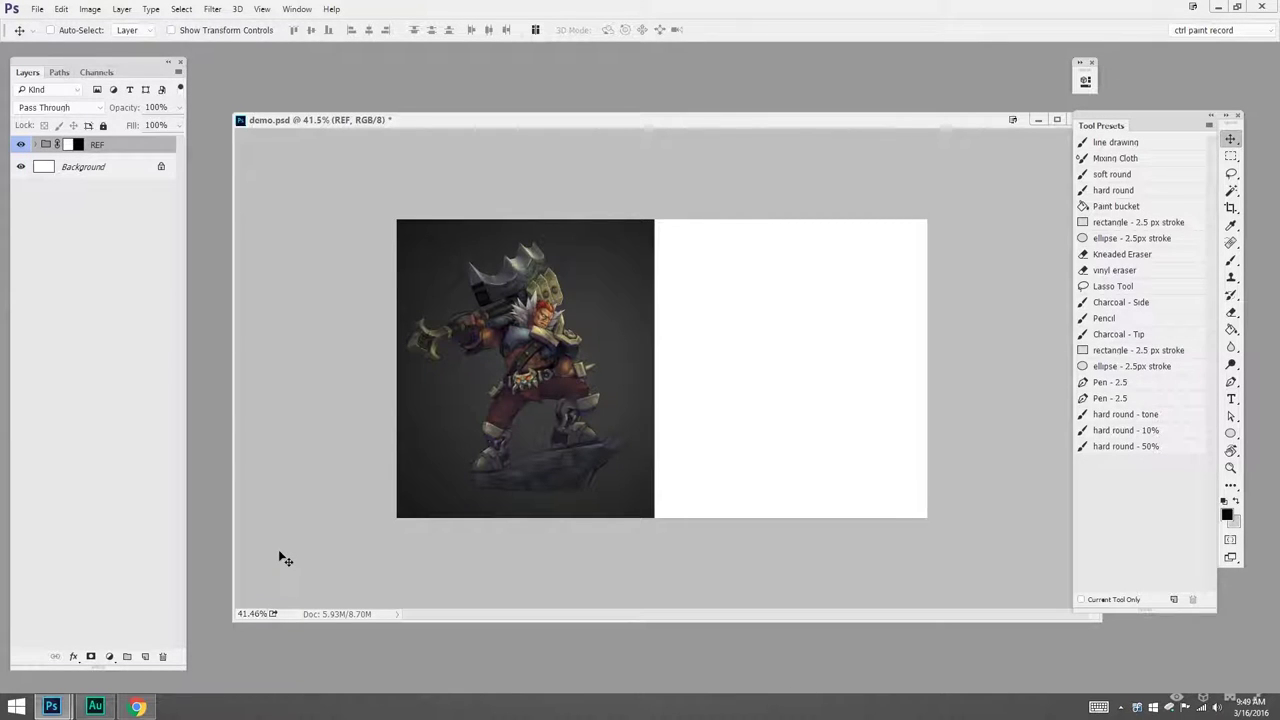
# Step: Create seven empty layer groups directly above the Background layer
pyautogui.click(106, 168)
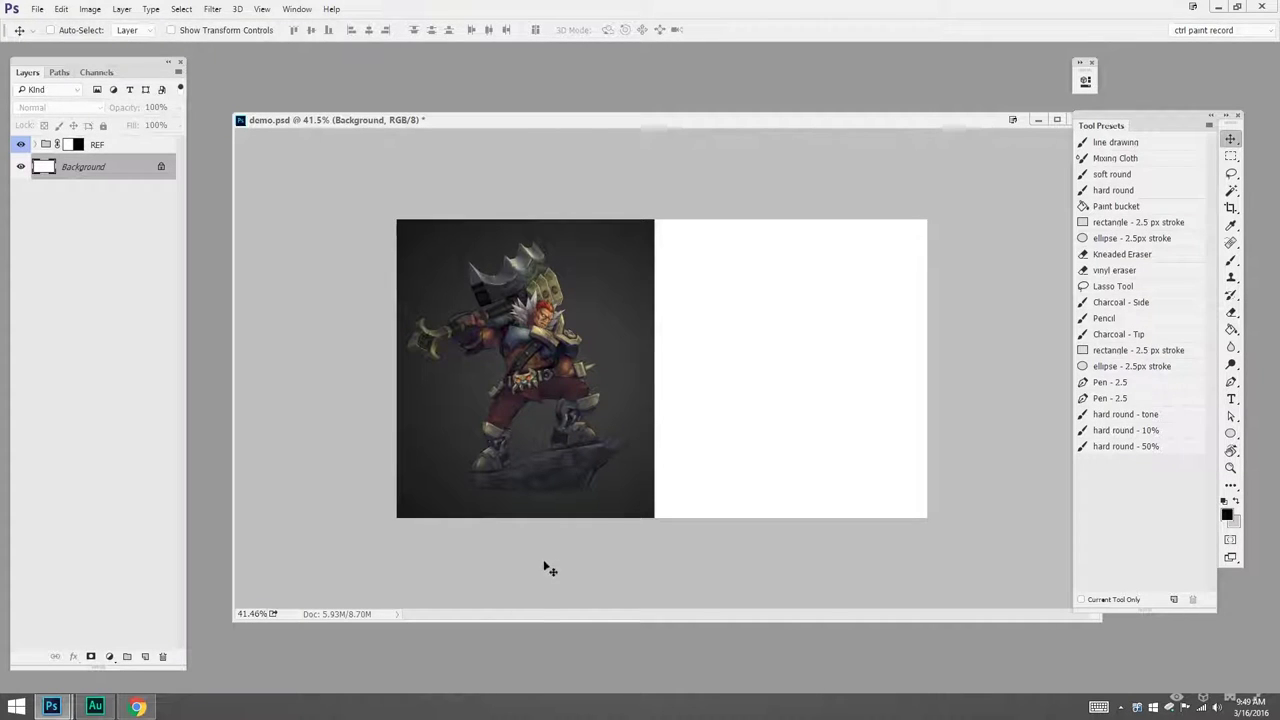
pyautogui.click(127, 656)
pyautogui.click(127, 656)
pyautogui.click(127, 656)
pyautogui.click(127, 656)
pyautogui.click(127, 656)
pyautogui.click(127, 656)
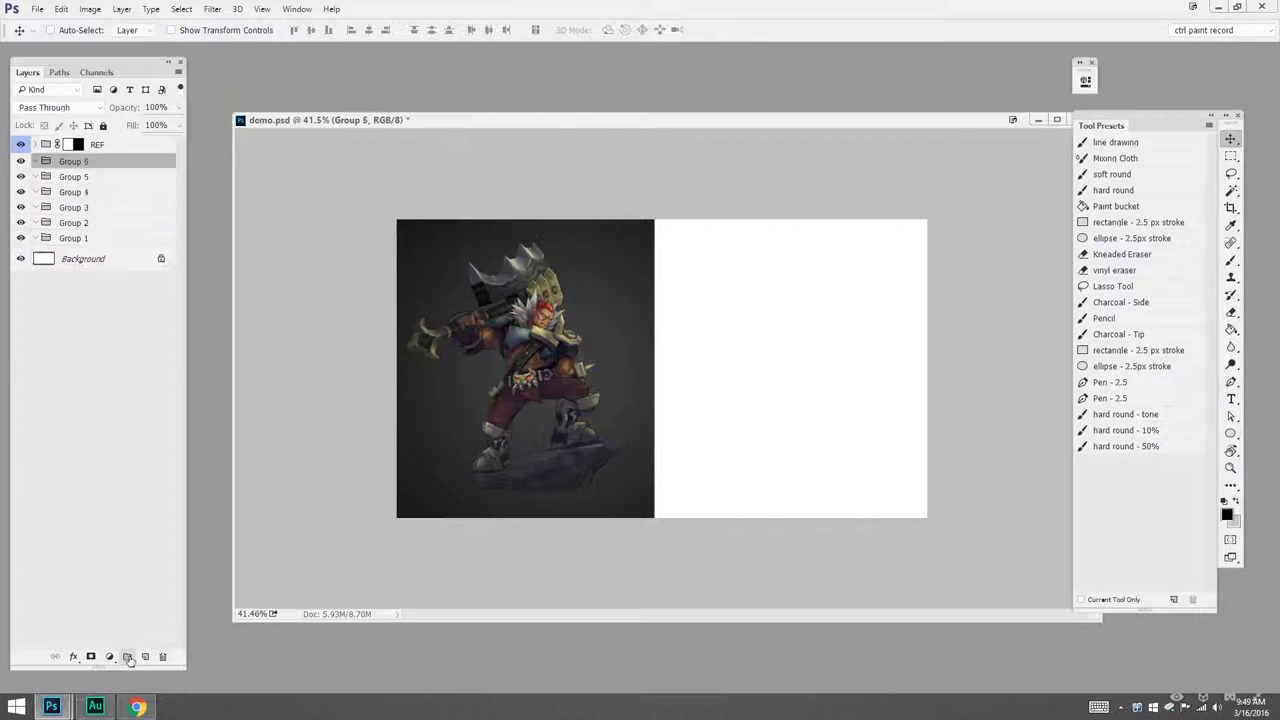
pyautogui.click(127, 656)
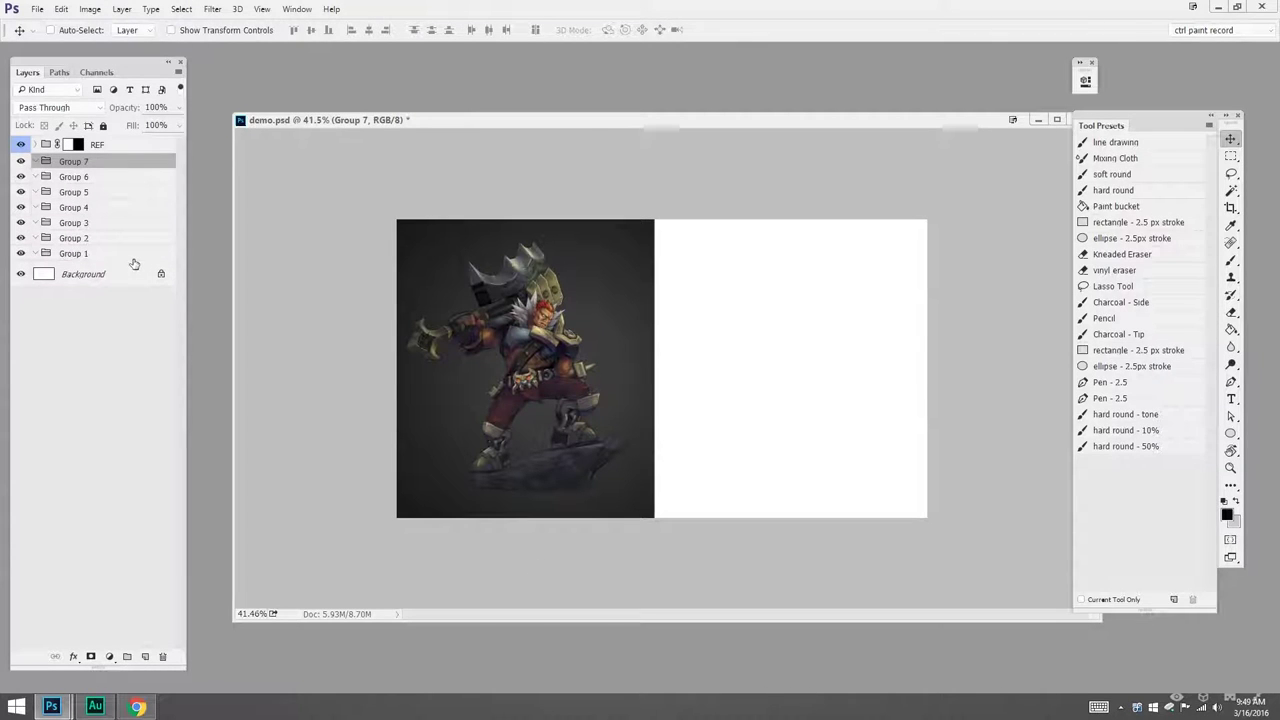
# Step: Label Group 1 through Group 7 with the orange colour
pyautogui.keyDown('shift'); pyautogui.click(116, 254); pyautogui.keyUp('shift')
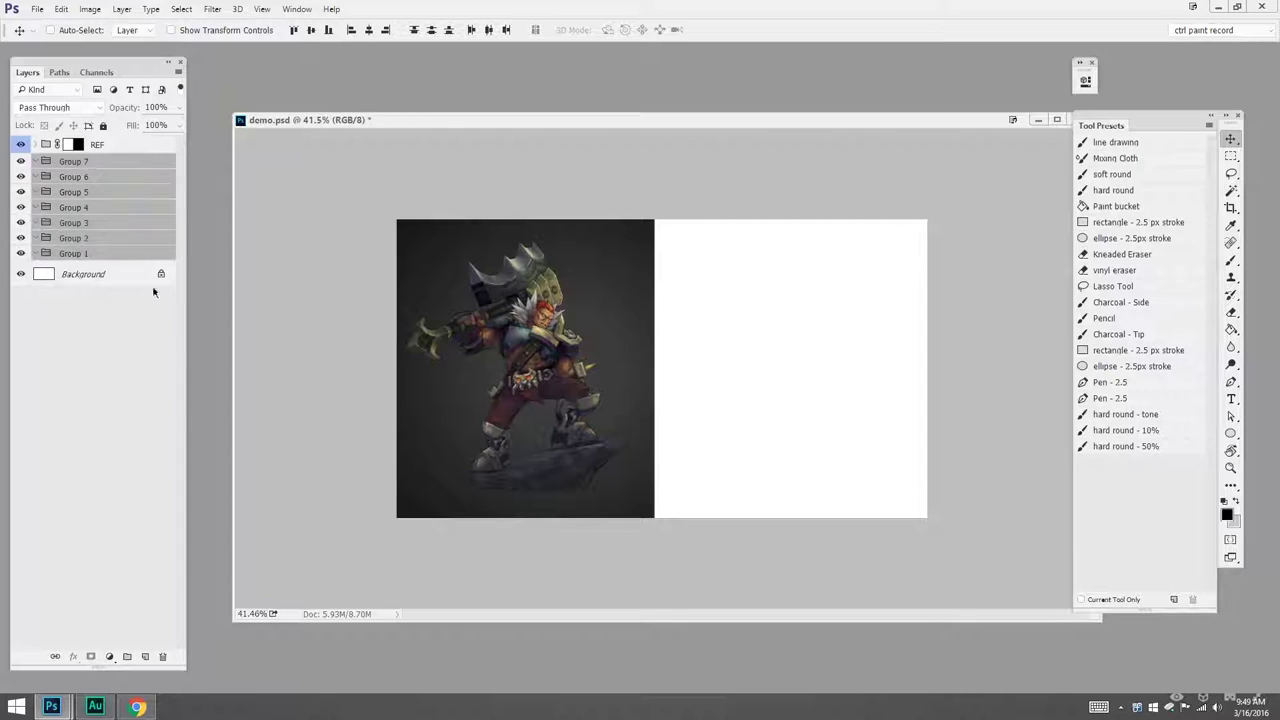
pyautogui.rightClick(22, 163)
pyautogui.click(106, 234)
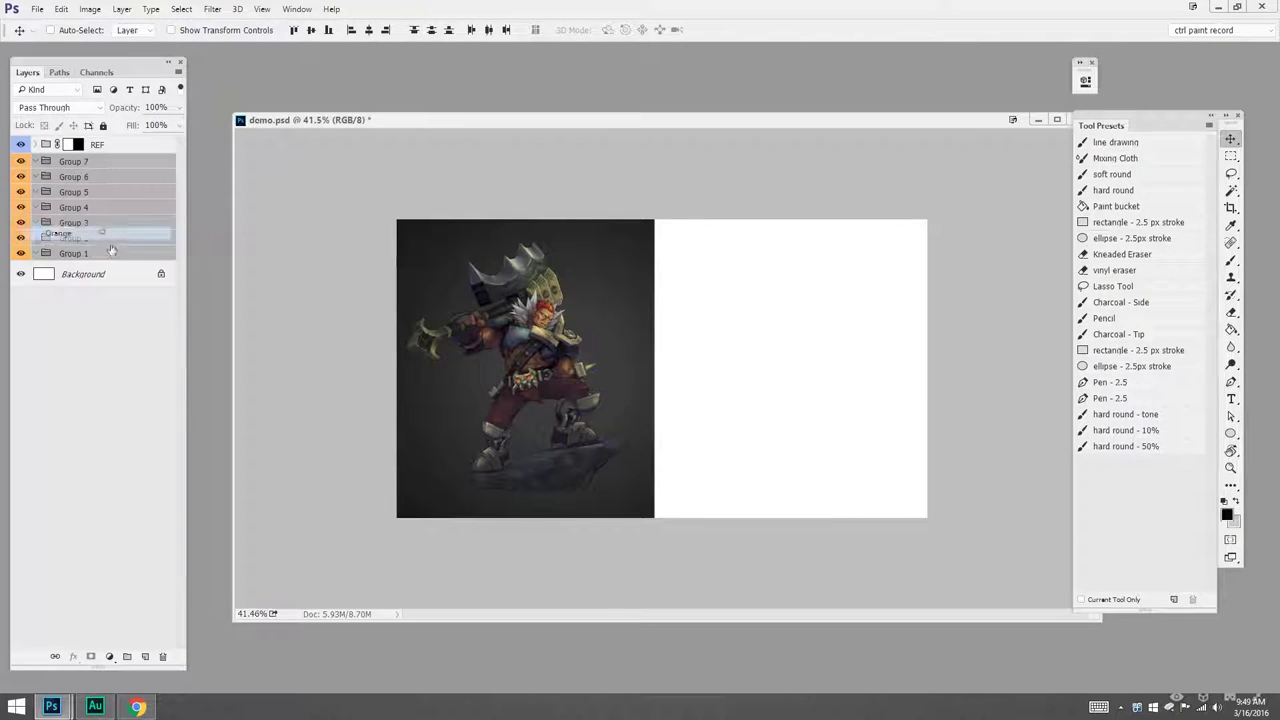
# Step: Show the document in full-screen mode with the menu bar and create a new layer inside Group 1
pyautogui.click(112, 252)
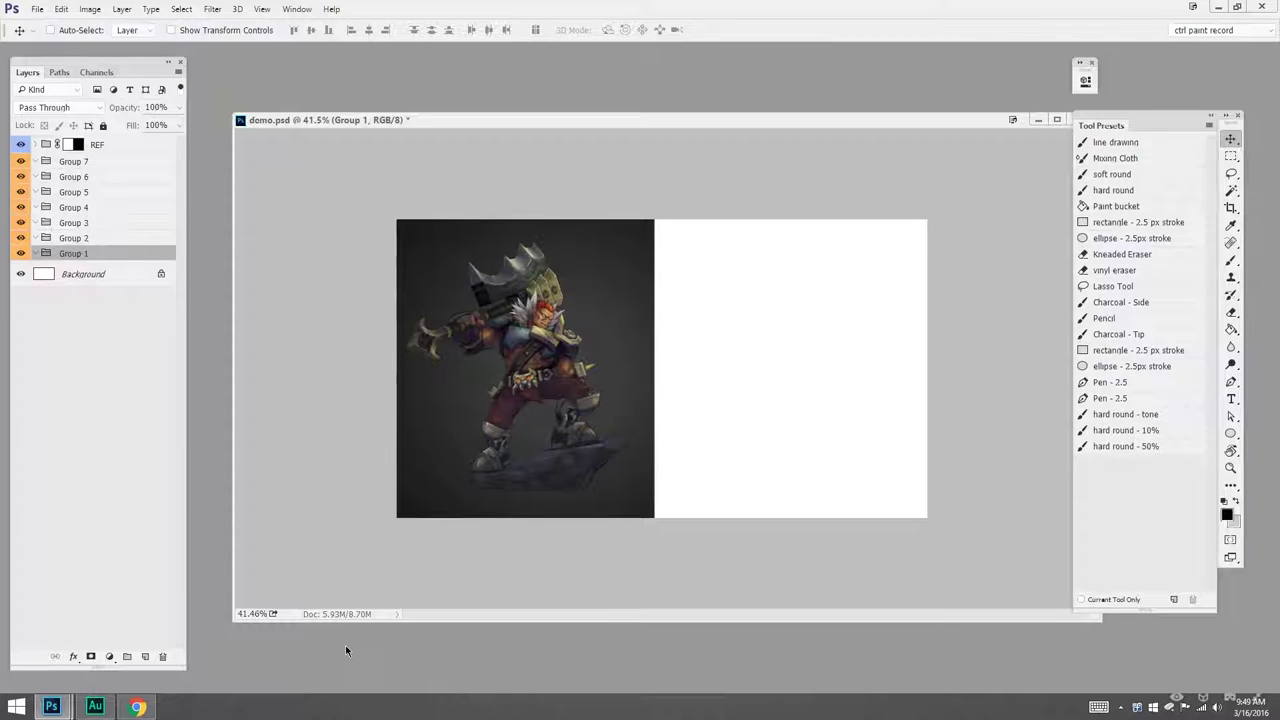
pyautogui.moveTo(769, 123); pyautogui.dragTo(743, 132)
pyautogui.press('f')
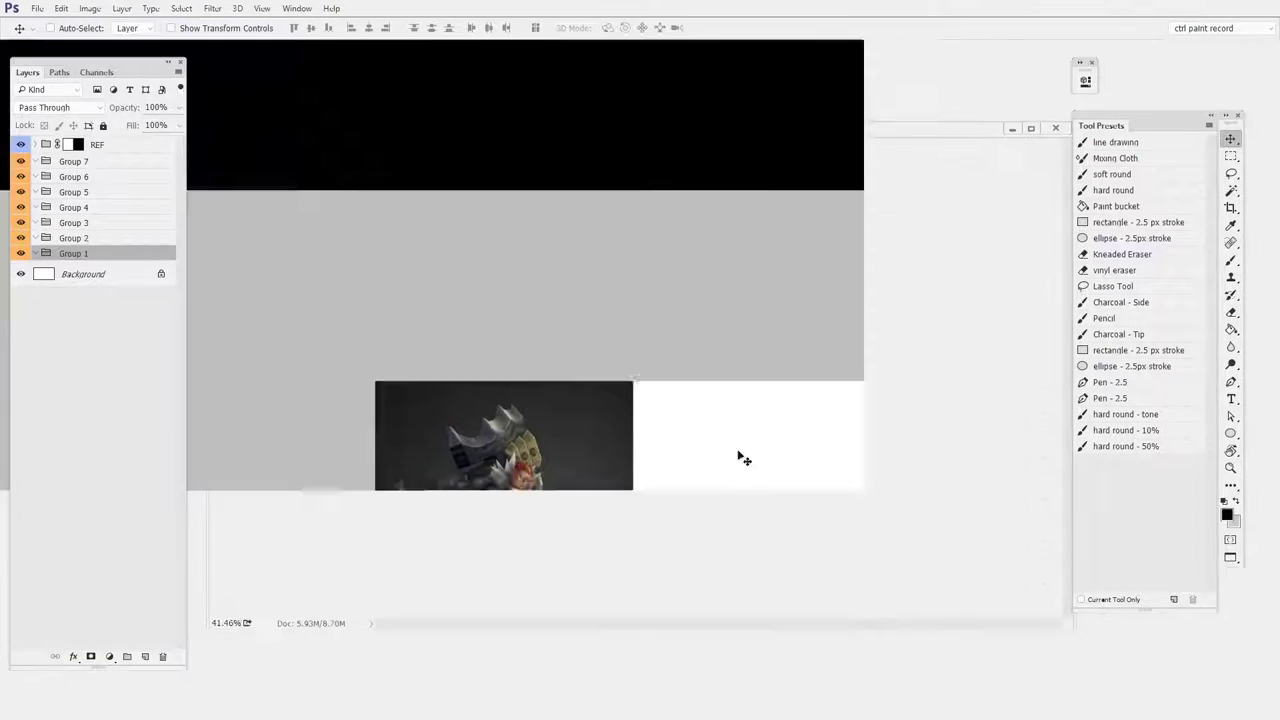
pyautogui.press('z')
pyautogui.moveTo(754, 449); pyautogui.dragTo(776, 447)
pyautogui.moveTo(664, 401); pyautogui.dragTo(731, 456)
pyautogui.hotkey('ctrl', 'shift', 'alt', 'n')
# Step: Sketch the figure's spine, hips, legs, feet, shoulders and head on the white half using the Charcoal - Tip brush in dark gray
pyautogui.press('b')
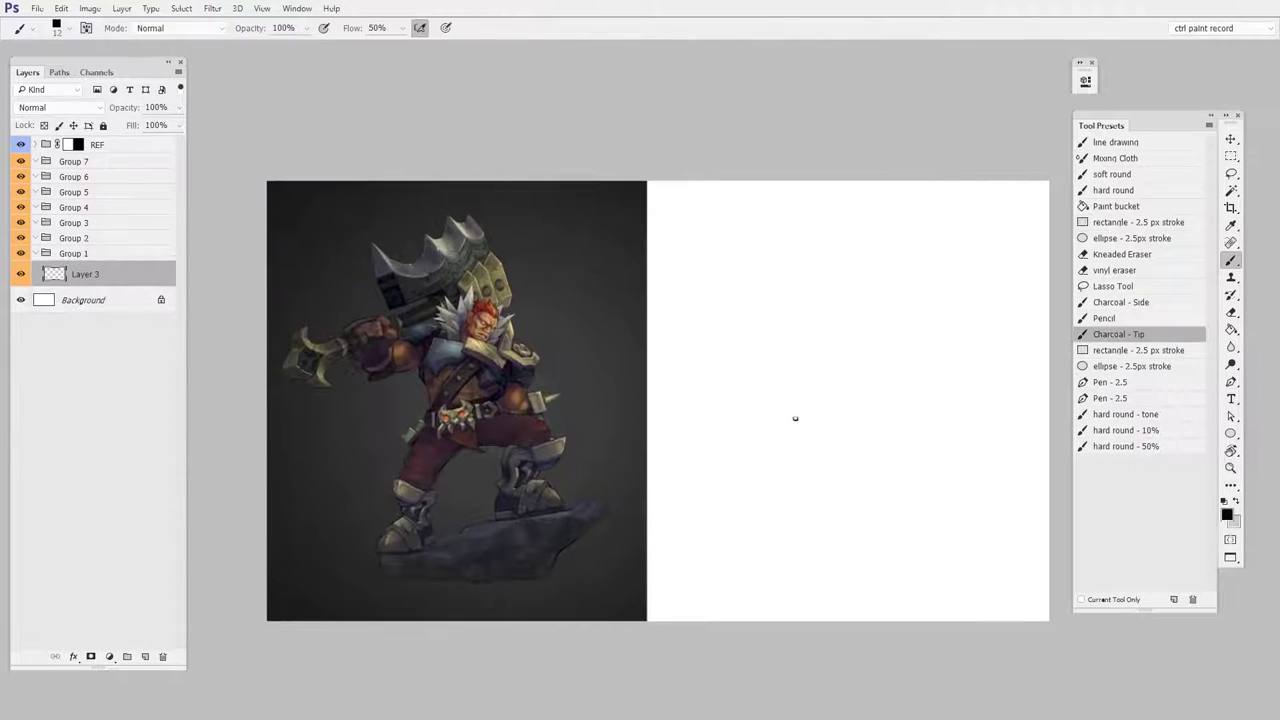
pyautogui.press('n')
pyautogui.moveTo(467, 338); pyautogui.dragTo(467, 311)
pyautogui.click(779, 184)
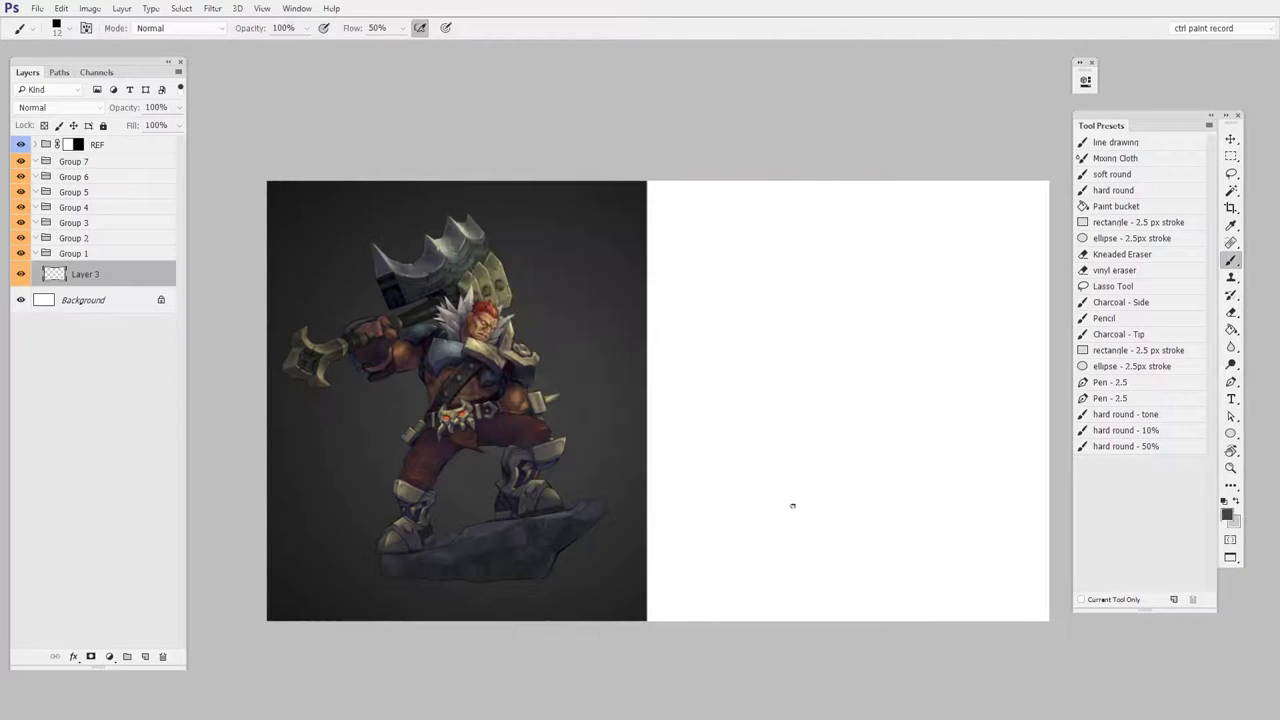
pyautogui.moveTo(817, 310)
pyautogui.mouseDown()
pyautogui.moveTo(794, 431)
pyautogui.moveTo(807, 378)
pyautogui.mouseUp()
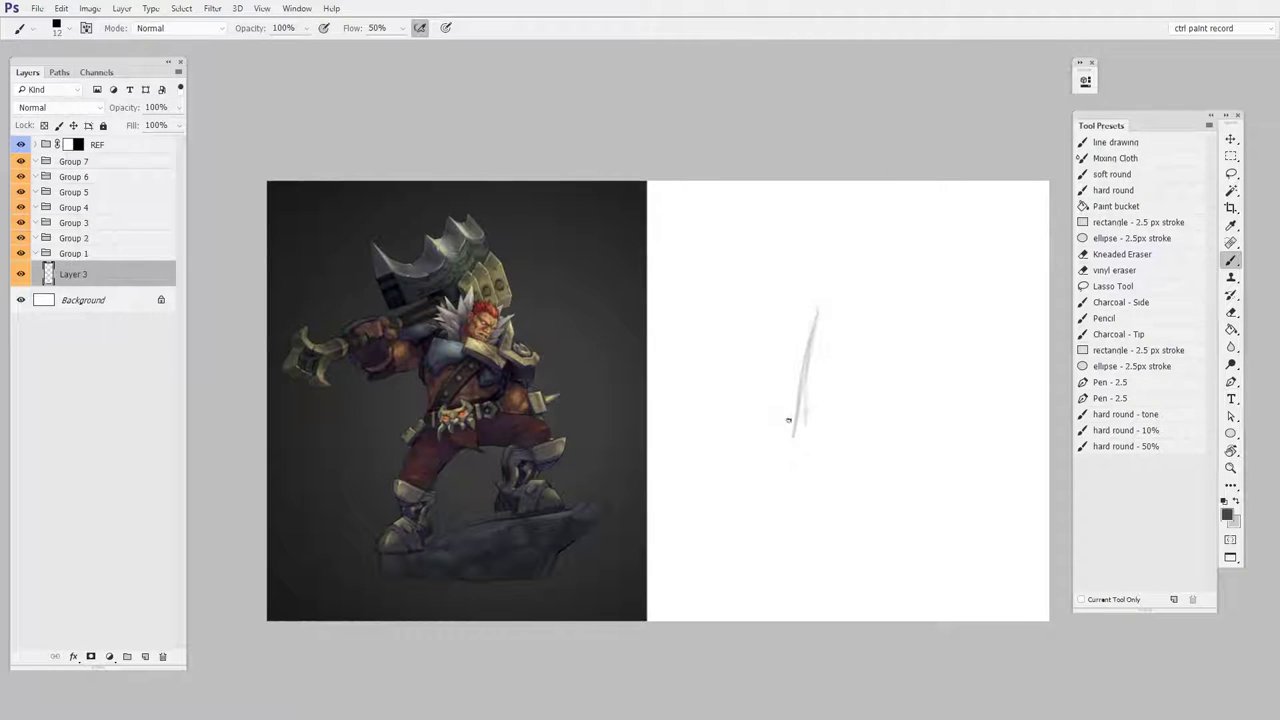
pyautogui.moveTo(790, 421)
pyautogui.mouseDown()
pyautogui.moveTo(771, 423)
pyautogui.moveTo(740, 503)
pyautogui.moveTo(768, 545)
pyautogui.moveTo(734, 551)
pyautogui.moveTo(922, 494)
pyautogui.mouseUp()
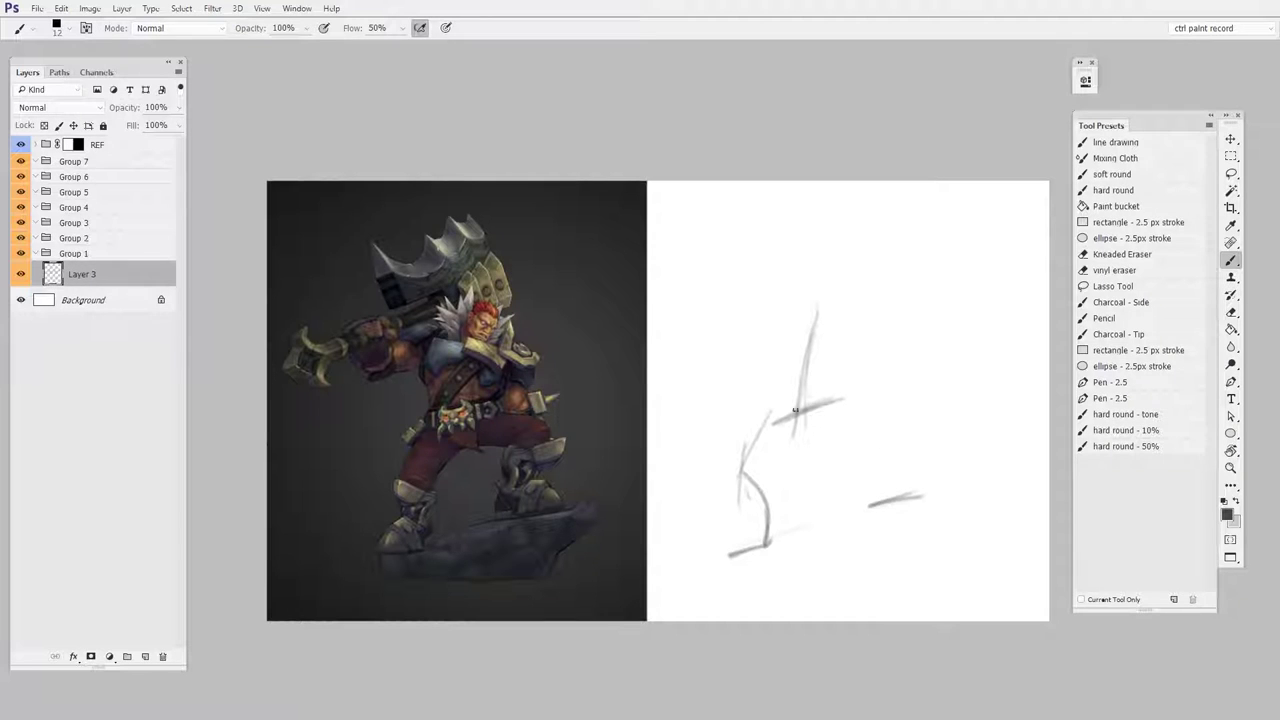
pyautogui.moveTo(830, 402)
pyautogui.mouseDown()
pyautogui.moveTo(908, 388)
pyautogui.moveTo(864, 482)
pyautogui.moveTo(862, 504)
pyautogui.moveTo(918, 492)
pyautogui.moveTo(892, 504)
pyautogui.mouseUp()
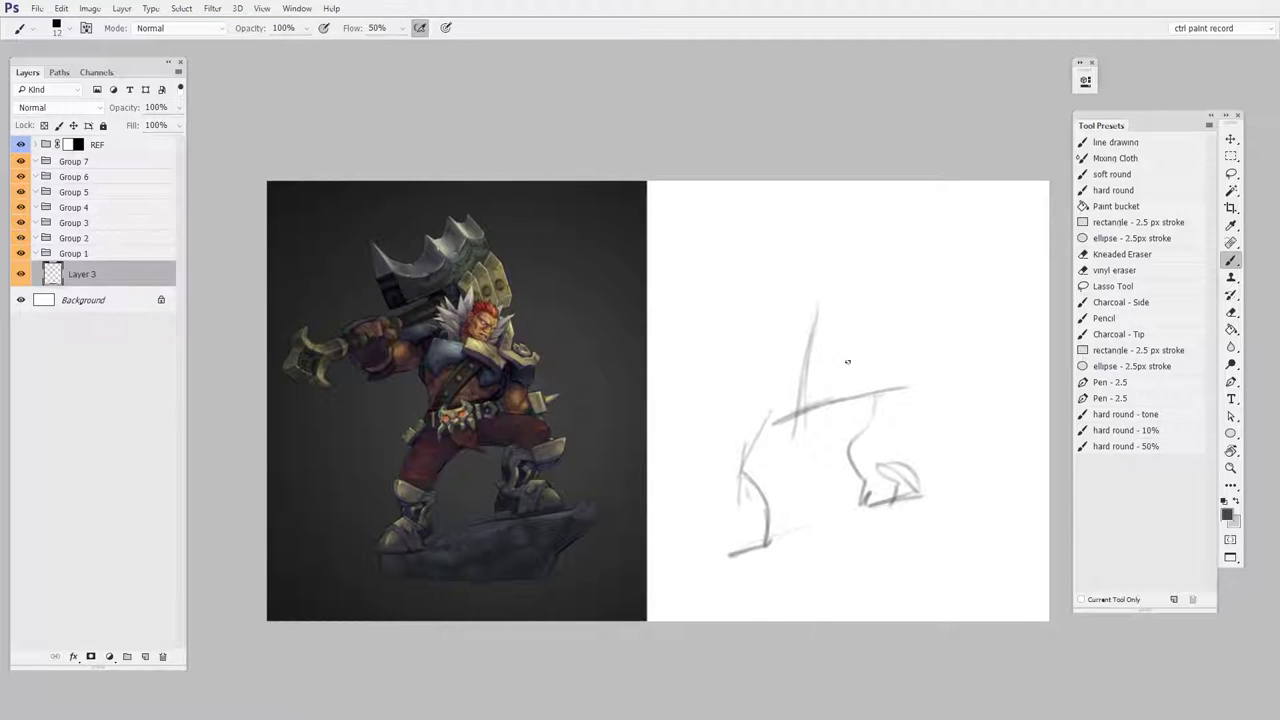
pyautogui.moveTo(774, 296)
pyautogui.mouseDown()
pyautogui.moveTo(882, 336)
pyautogui.moveTo(816, 292)
pyautogui.moveTo(814, 304)
pyautogui.mouseUp()
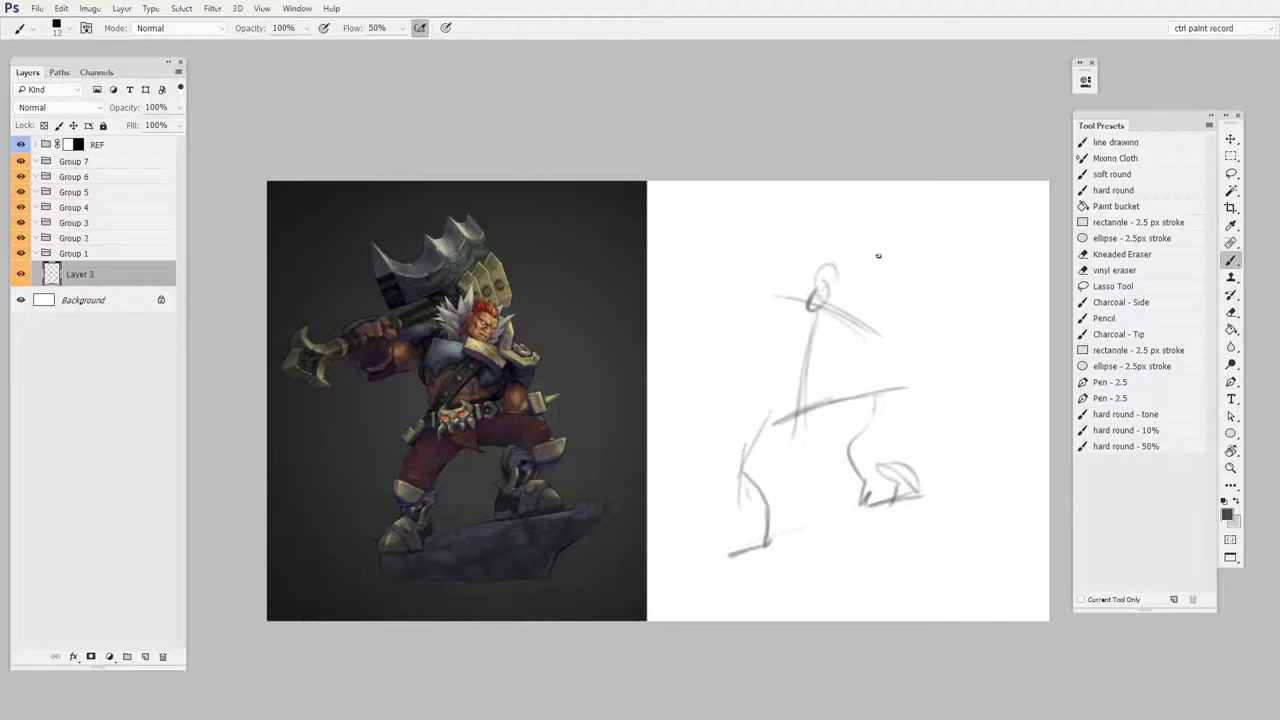
# Step: Transform the gesture sketch to 96.38% height and shift it slightly right and down on the white area
pyautogui.hotkey('ctrl', 't')
pyautogui.moveTo(928, 258); pyautogui.dragTo(925, 269)
pyautogui.moveTo(905, 428); pyautogui.dragTo(906, 444)
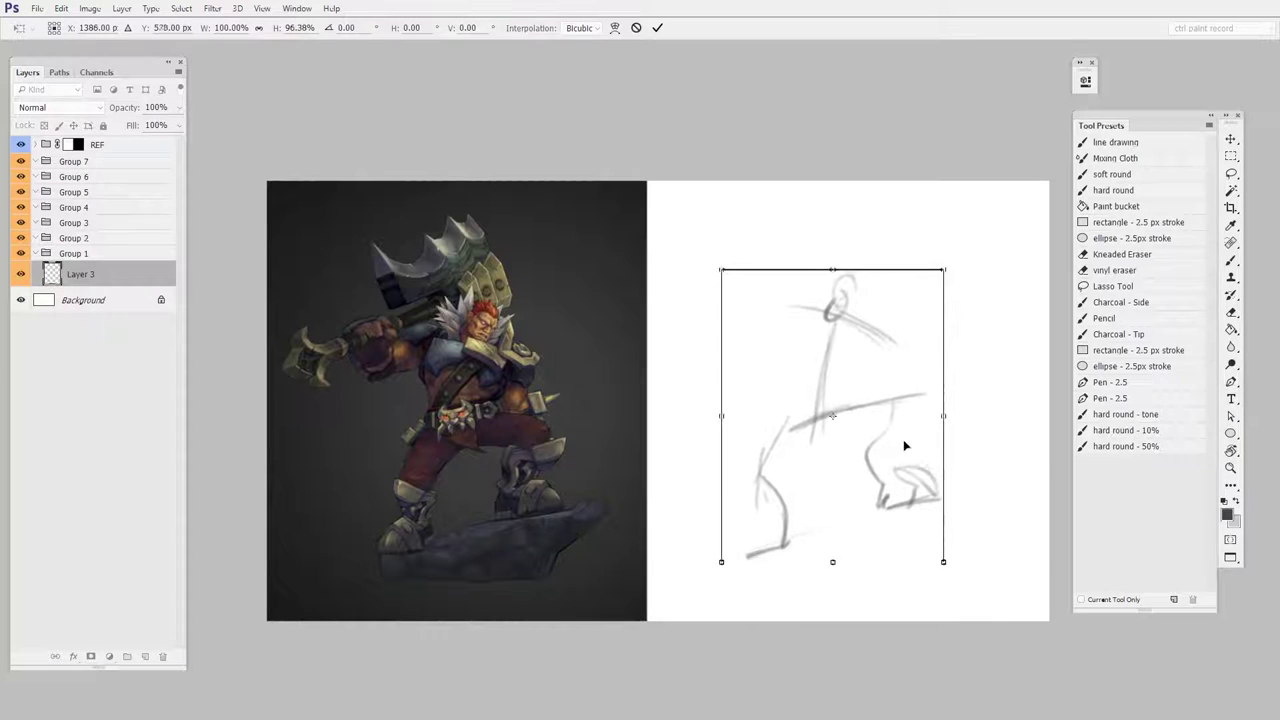
pyautogui.press('Return')
# Step: Sketch the rock base, raised arm, torso sides, lowered arm and bent front leg around the gesture lines
pyautogui.moveTo(785, 545)
pyautogui.mouseDown()
pyautogui.moveTo(956, 490)
pyautogui.moveTo(945, 570)
pyautogui.moveTo(809, 566)
pyautogui.moveTo(985, 563)
pyautogui.moveTo(850, 535)
pyautogui.mouseUp()
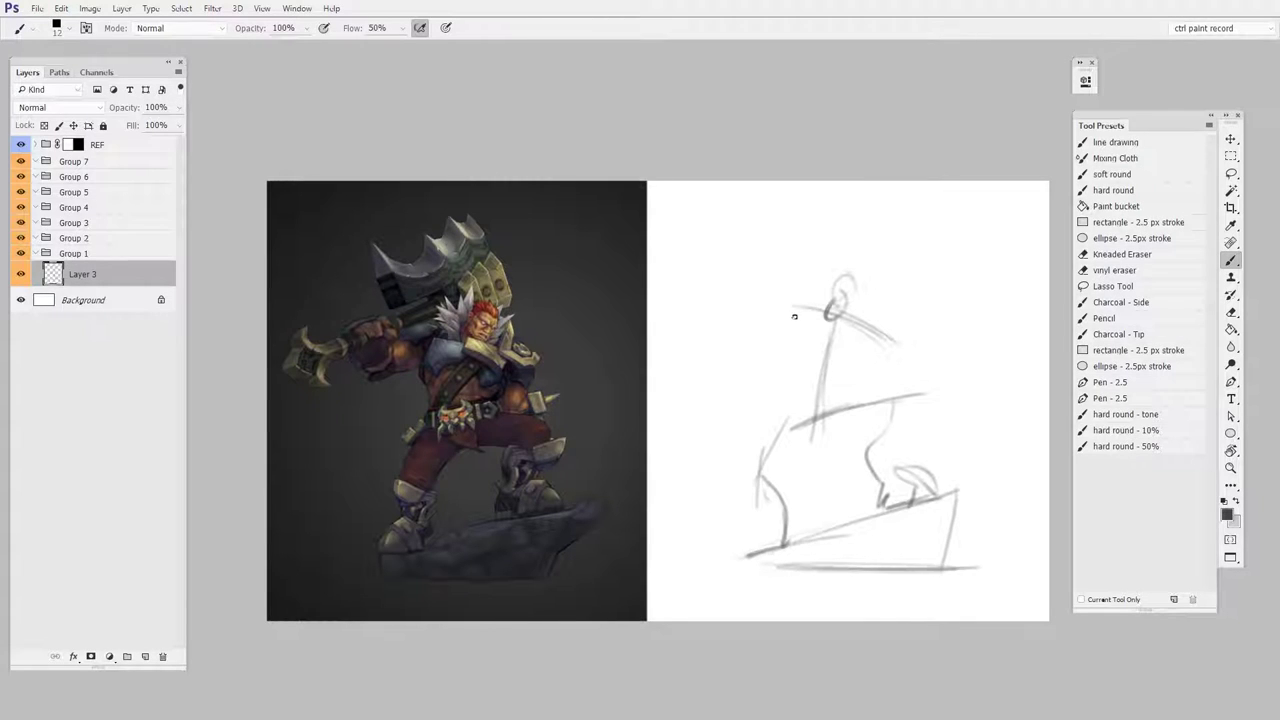
pyautogui.moveTo(794, 317)
pyautogui.mouseDown()
pyautogui.moveTo(745, 341)
pyautogui.moveTo(738, 293)
pyautogui.moveTo(757, 309)
pyautogui.moveTo(741, 283)
pyautogui.moveTo(760, 312)
pyautogui.mouseUp()
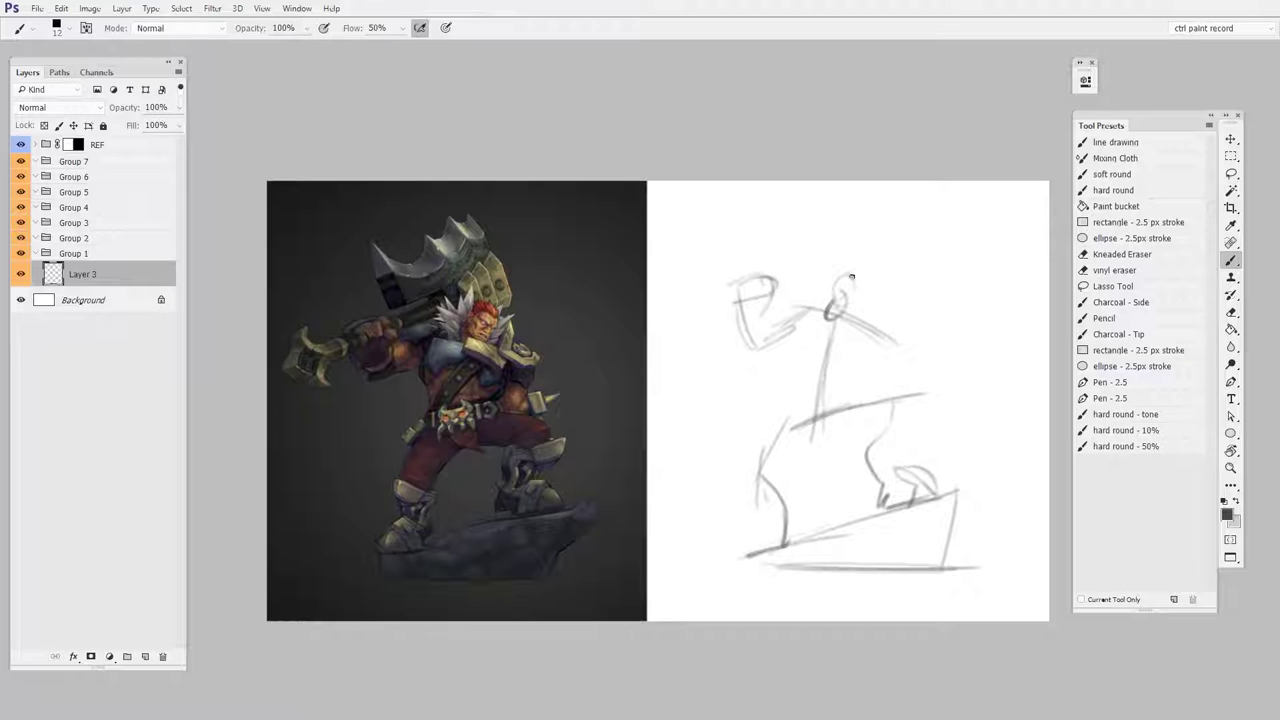
pyautogui.moveTo(852, 276)
pyautogui.mouseDown()
pyautogui.moveTo(839, 304)
pyautogui.moveTo(892, 347)
pyautogui.mouseUp()
pyautogui.moveTo(806, 319); pyautogui.dragTo(795, 420)
pyautogui.moveTo(860, 382)
pyautogui.mouseDown()
pyautogui.moveTo(869, 322)
pyautogui.moveTo(901, 329)
pyautogui.moveTo(884, 388)
pyautogui.mouseUp()
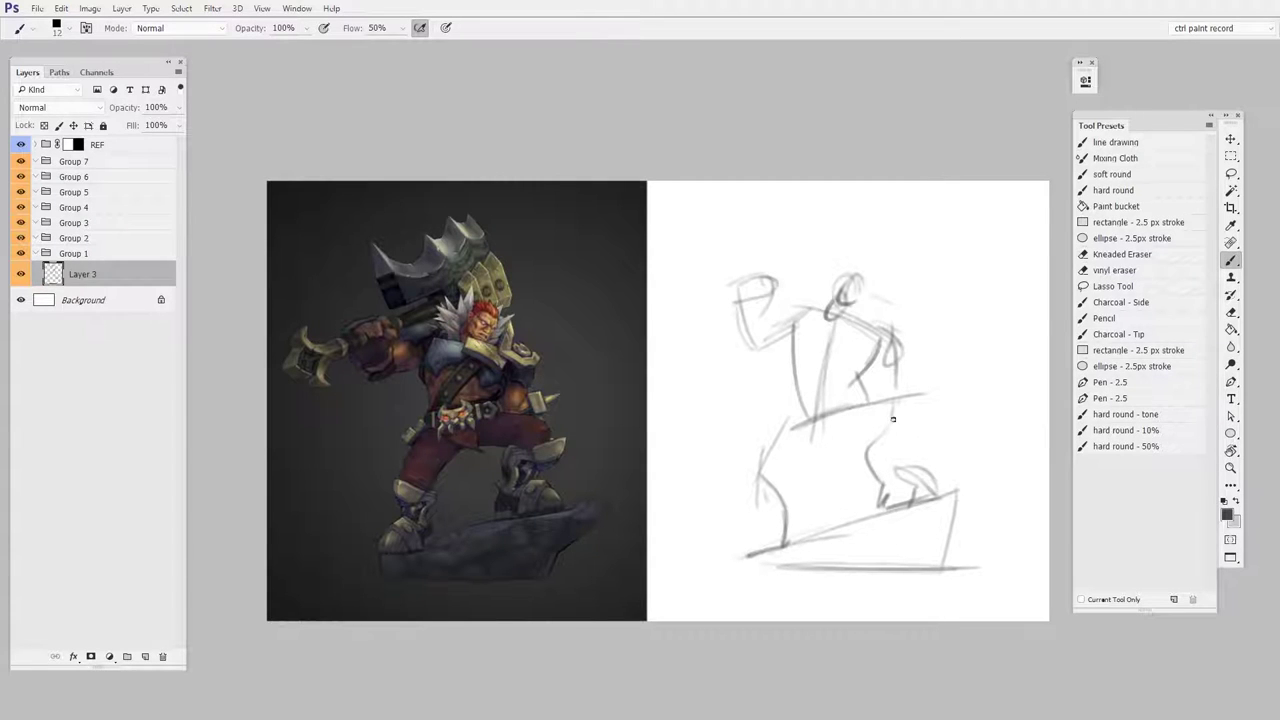
pyautogui.moveTo(868, 405)
pyautogui.mouseDown()
pyautogui.moveTo(928, 402)
pyautogui.moveTo(918, 435)
pyautogui.moveTo(936, 426)
pyautogui.moveTo(891, 501)
pyautogui.mouseUp()
# Step: Draw a long diagonal hammer-handle line across the shoulders on a new layer and adjust its placement with Free Transform
pyautogui.hotkey('ctrl', 'shift', 'alt', 'n')
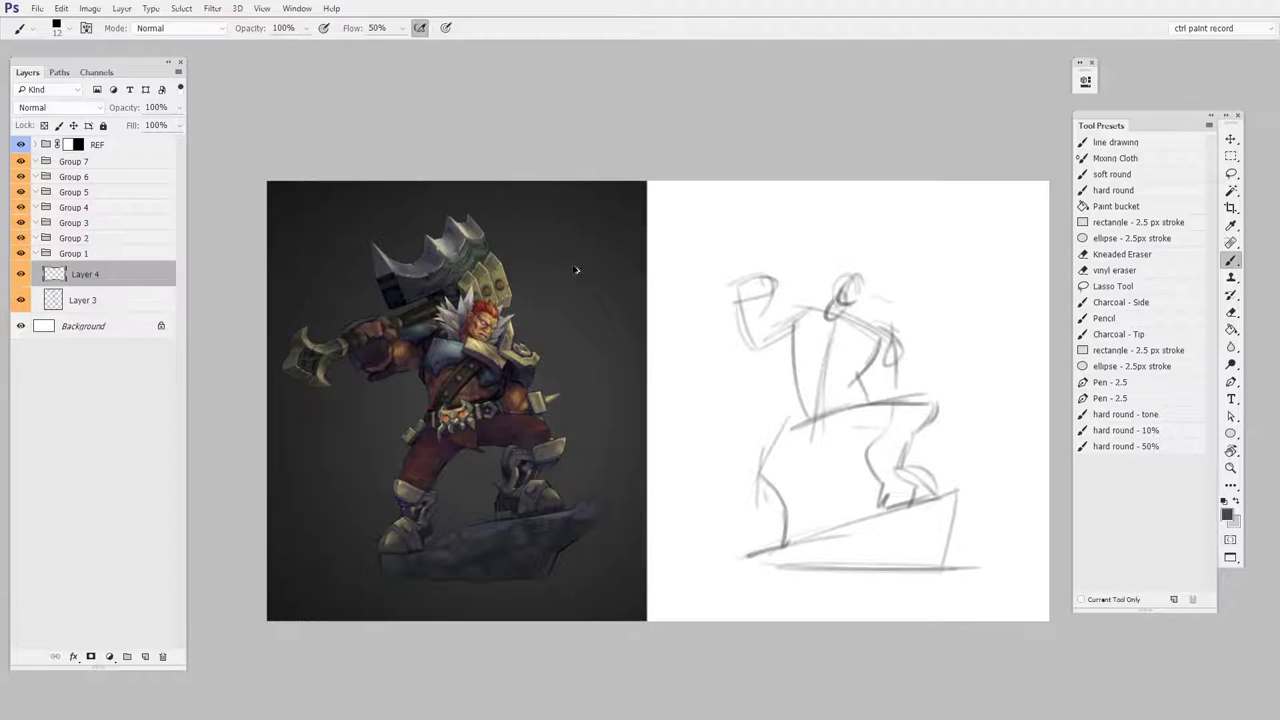
pyautogui.moveTo(662, 336); pyautogui.dragTo(974, 244)
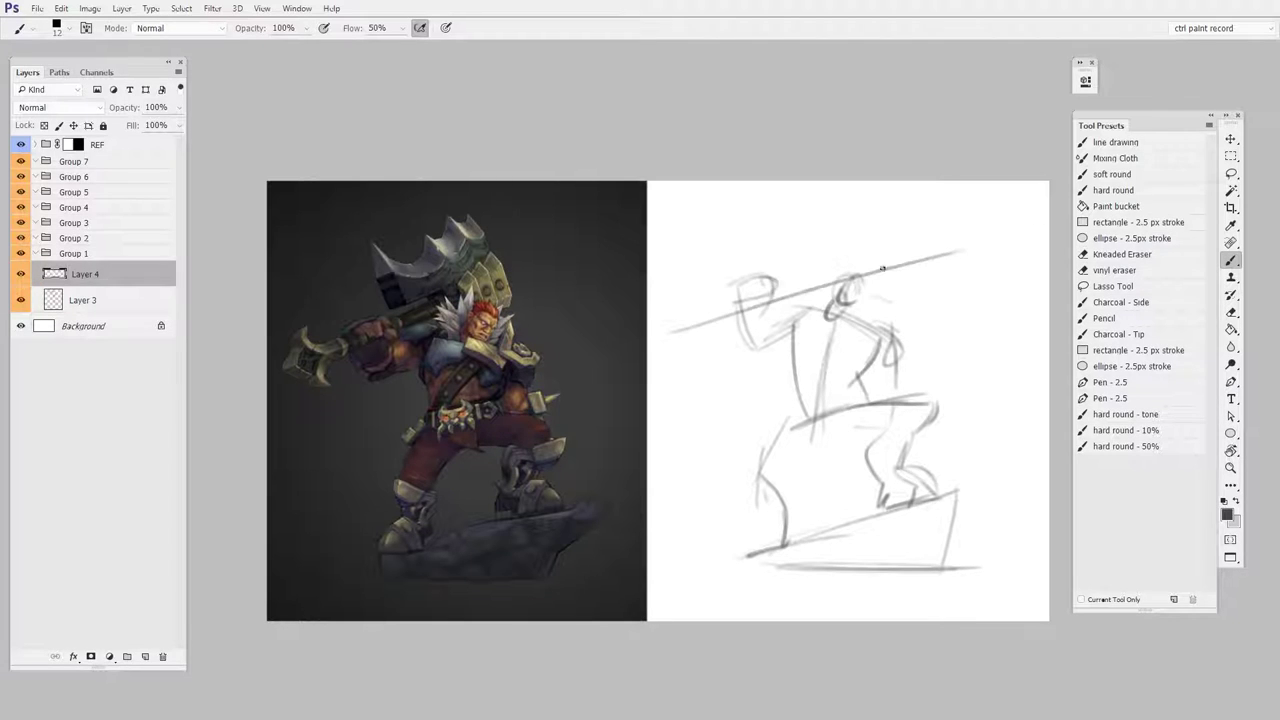
pyautogui.hotkey('ctrl', 't')
pyautogui.moveTo(1002, 380)
pyautogui.mouseDown()
pyautogui.moveTo(929, 286)
pyautogui.moveTo(920, 314)
pyautogui.mouseUp()
pyautogui.press('Return')
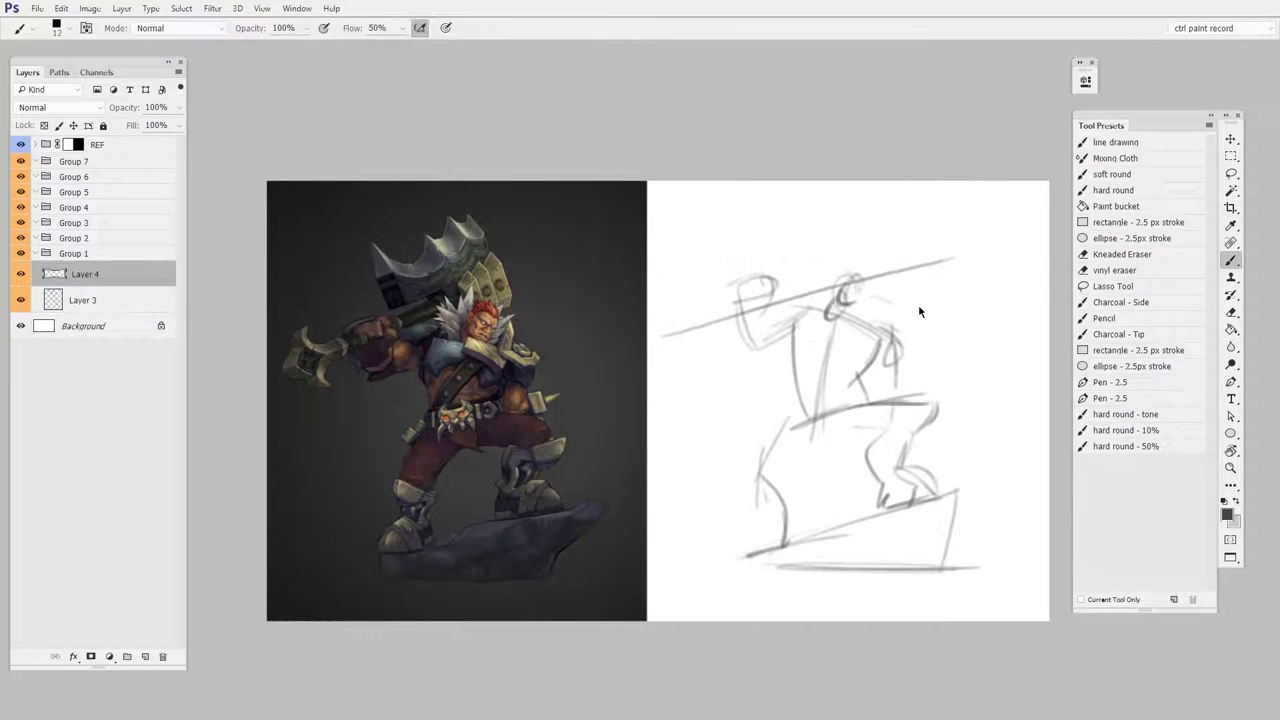
# Step: Draw the two side edges of the hammer head and erase the part of the handle extending beyond it
pyautogui.moveTo(873, 206); pyautogui.dragTo(889, 304)
pyautogui.moveTo(789, 228); pyautogui.dragTo(806, 300)
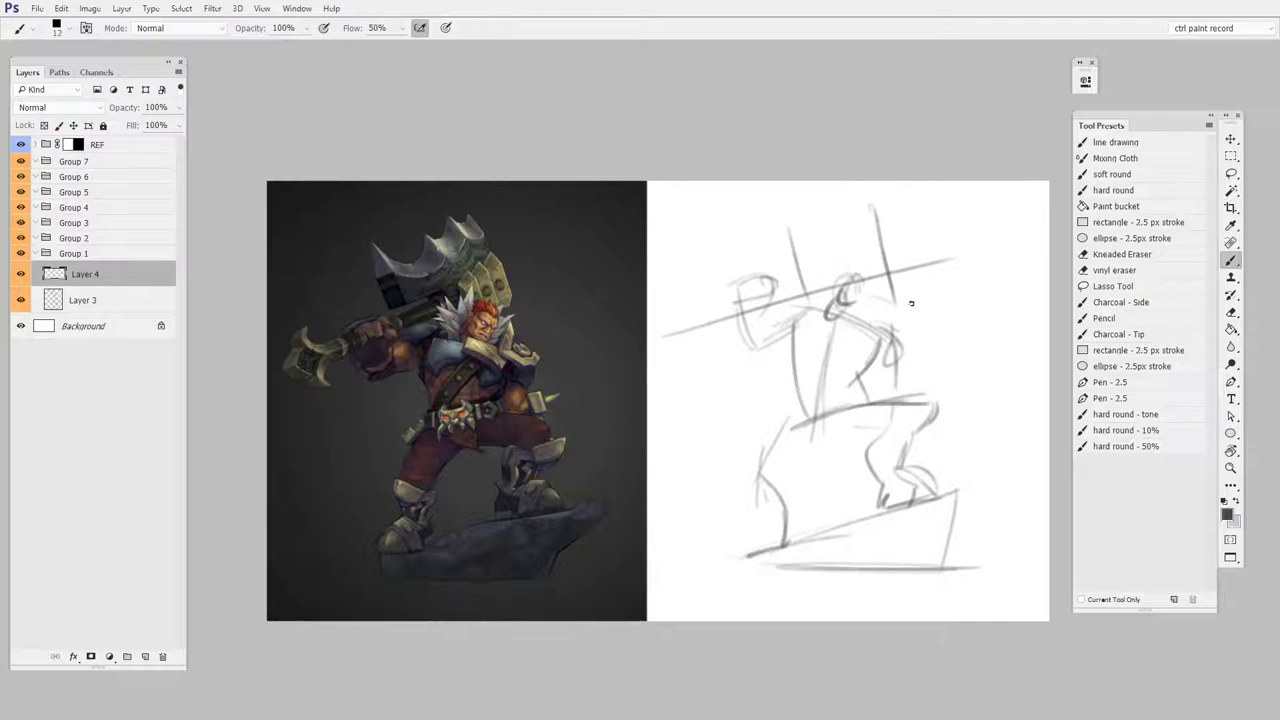
pyautogui.moveTo(876, 206); pyautogui.dragTo(896, 290)
pyautogui.press('e')
pyautogui.moveTo(952, 258); pyautogui.dragTo(922, 266)
# Step: Sketch the hammer head's upper edge with scalloped notches, a curved pommel on the handle's end, and clean up stray lines
pyautogui.press('b')
pyautogui.moveTo(938, 196); pyautogui.dragTo(742, 240)
pyautogui.moveTo(663, 322); pyautogui.dragTo(686, 338)
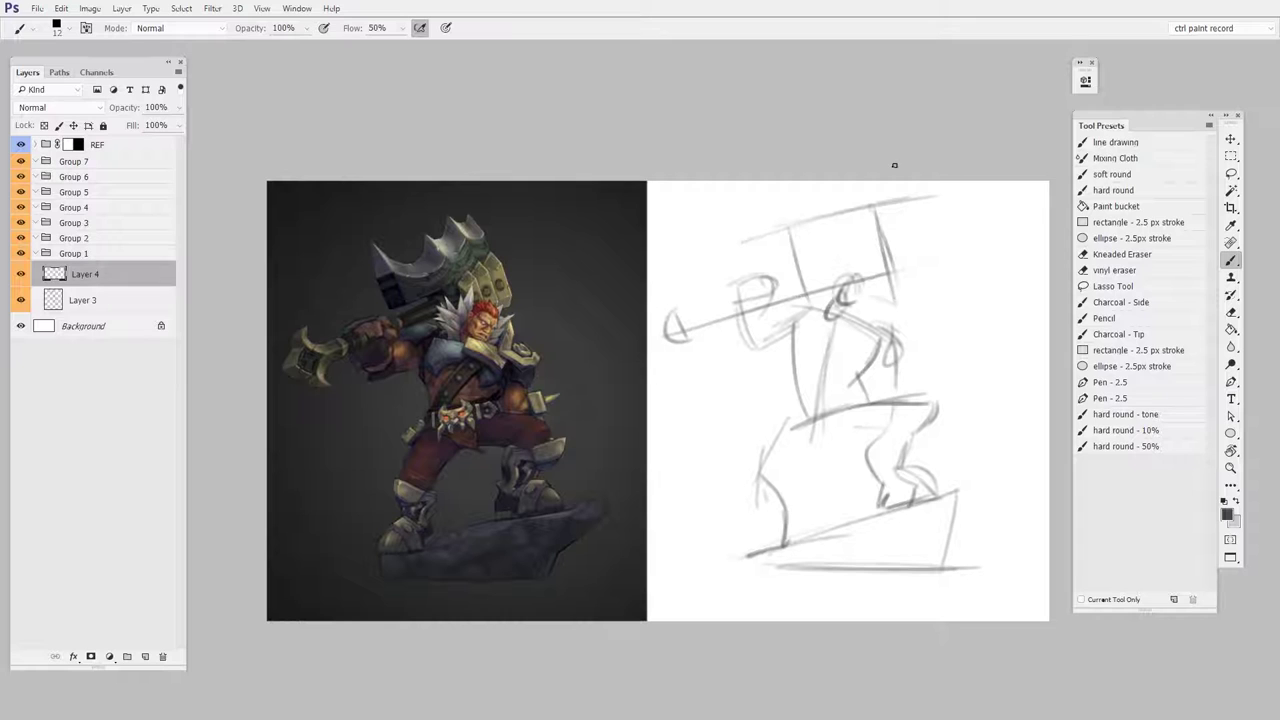
pyautogui.moveTo(747, 222)
pyautogui.mouseDown()
pyautogui.moveTo(853, 210)
pyautogui.moveTo(837, 226)
pyautogui.moveTo(826, 213)
pyautogui.moveTo(870, 200)
pyautogui.mouseUp()
pyautogui.moveTo(785, 234)
pyautogui.mouseDown()
pyautogui.moveTo(814, 318)
pyautogui.moveTo(802, 292)
pyautogui.moveTo(755, 301)
pyautogui.moveTo(756, 312)
pyautogui.moveTo(761, 293)
pyautogui.moveTo(752, 356)
pyautogui.mouseUp()
pyautogui.press('e')
pyautogui.press('b')
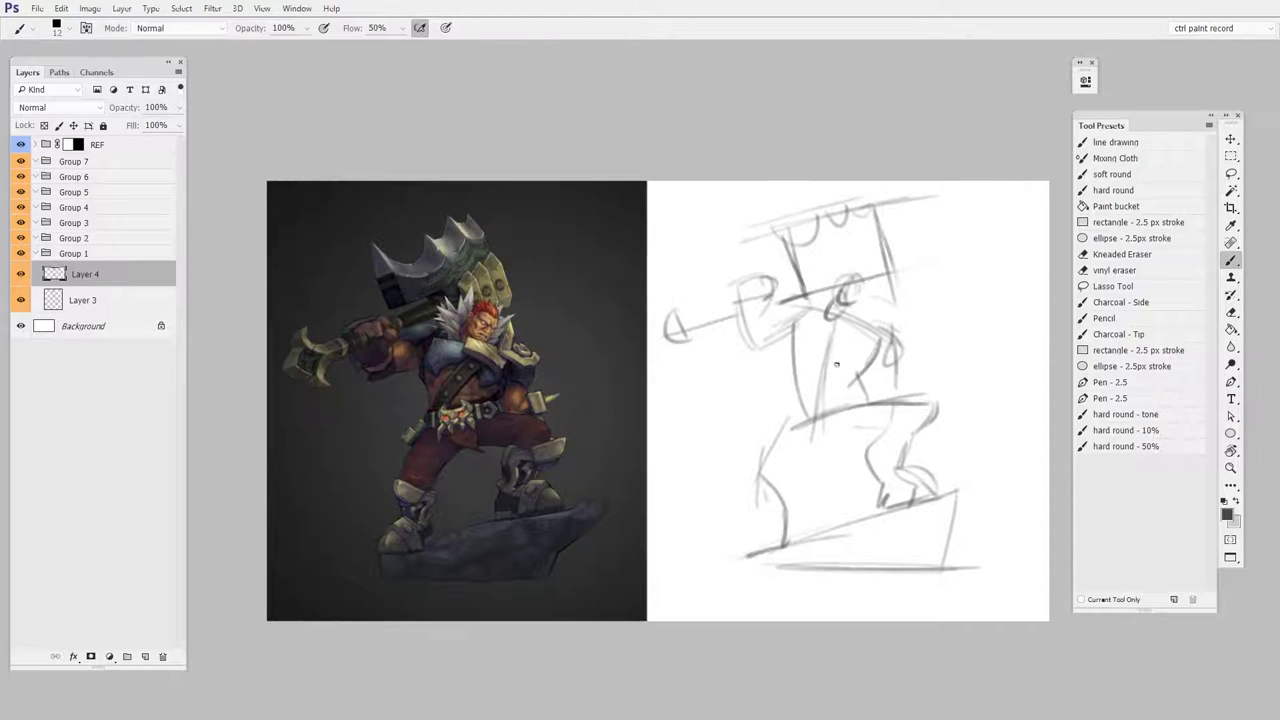
# Step: Add chest, waist and forearm lines to the figure, and select Group 1
pyautogui.moveTo(802, 370)
pyautogui.mouseDown()
pyautogui.moveTo(848, 368)
pyautogui.moveTo(808, 448)
pyautogui.mouseUp()
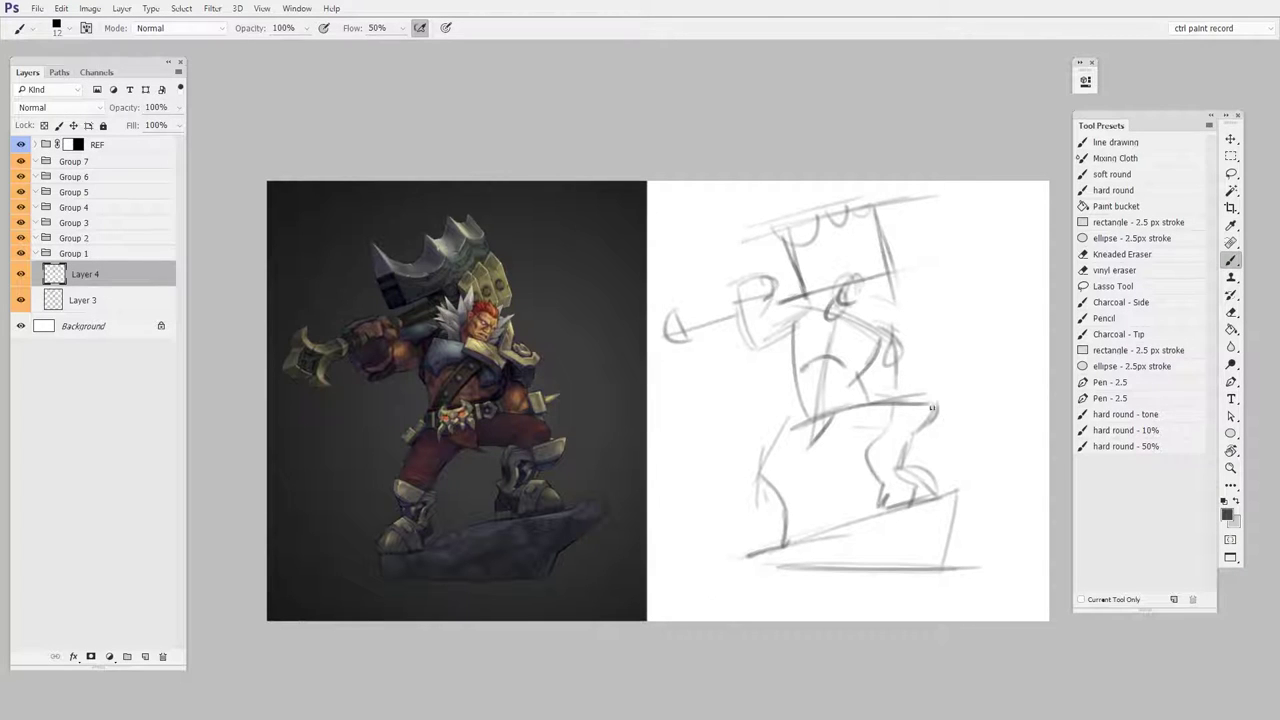
pyautogui.moveTo(832, 398); pyautogui.dragTo(904, 390)
pyautogui.moveTo(890, 345); pyautogui.dragTo(891, 398)
pyautogui.click(77, 254)
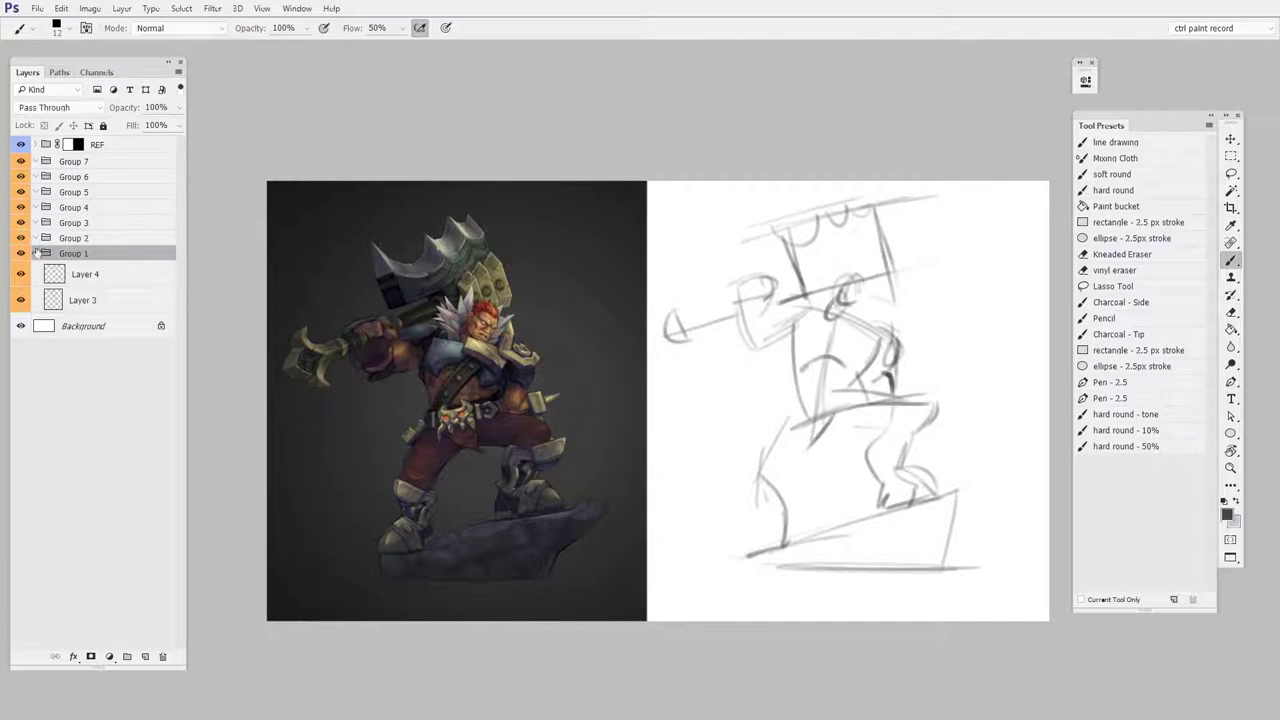
# Step: Collapse and hide Group 1 with the first sketch, and make Group 2 the active group
pyautogui.click(36, 253)
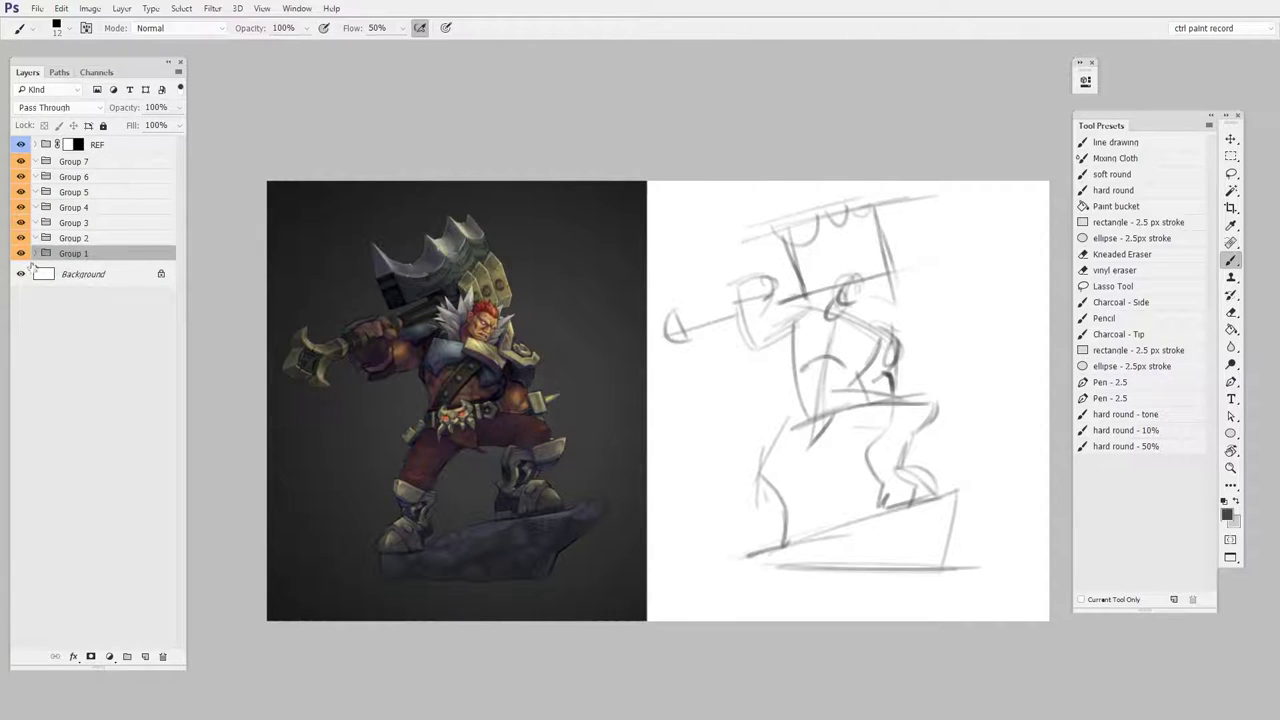
pyautogui.click(21, 254)
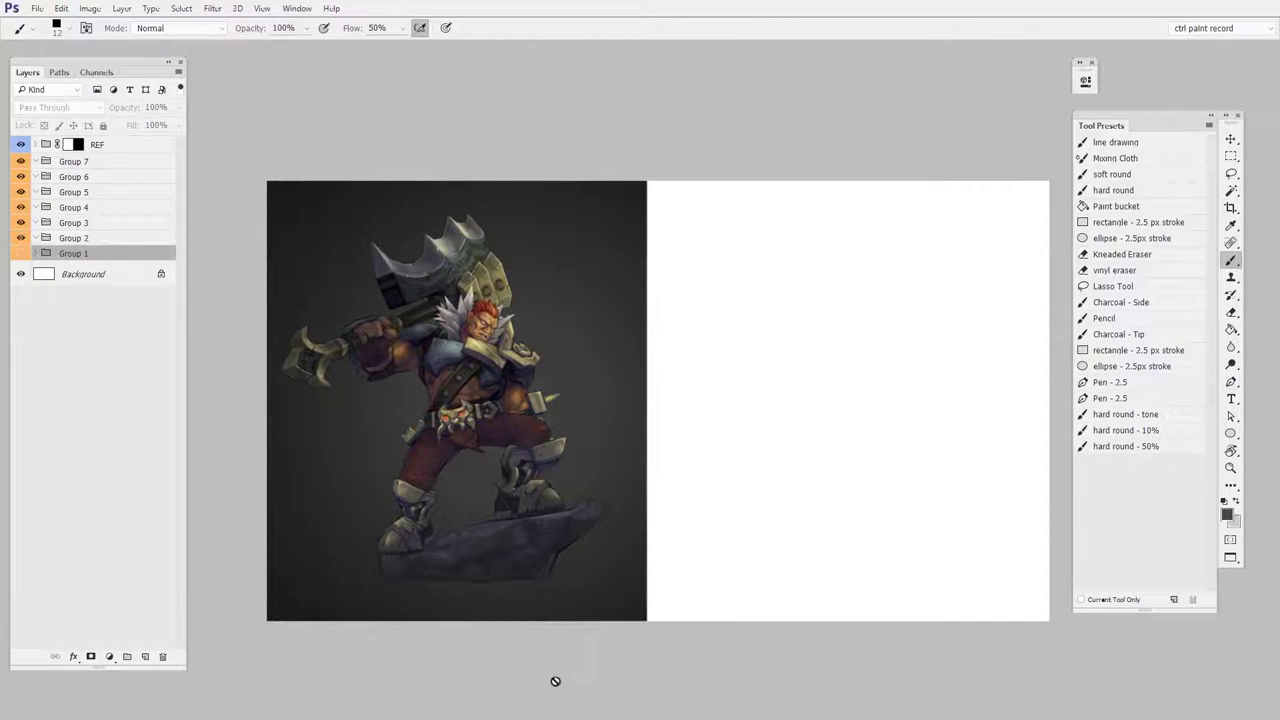
pyautogui.click(88, 239)
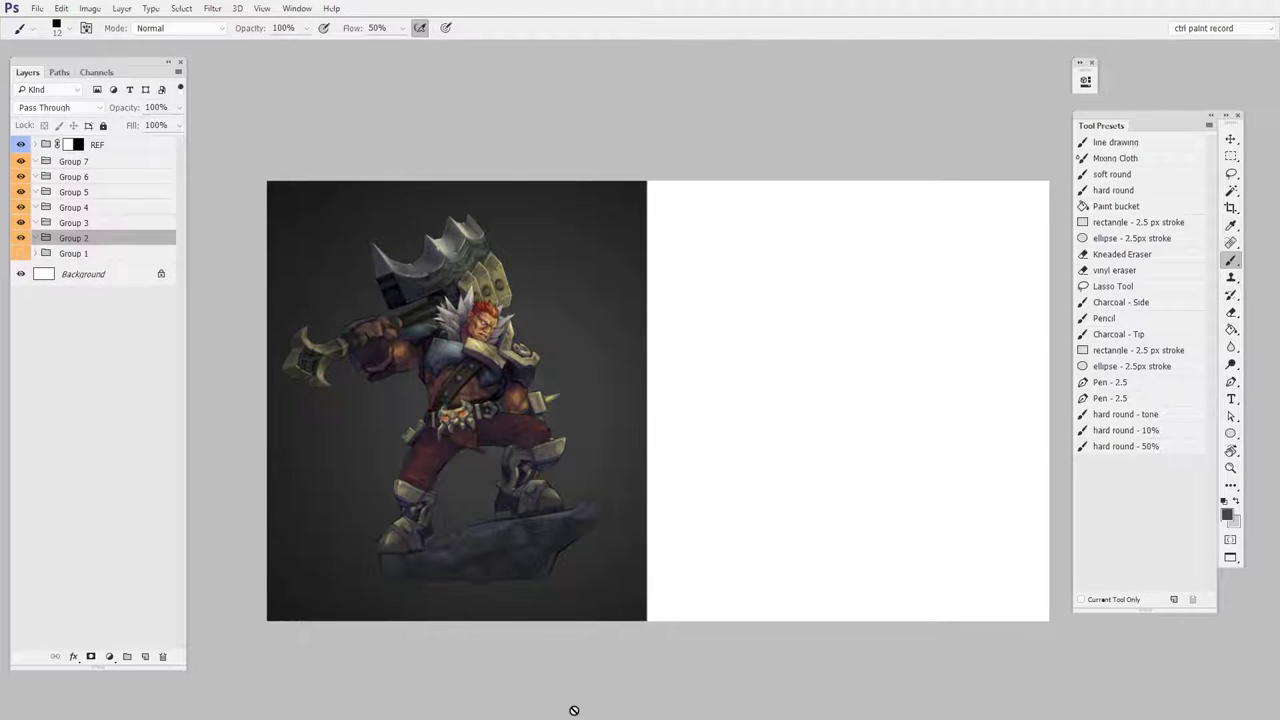
# Step: Switch to the Sketchfab viewer and rotate the Barbarian to a raised view from the weapon-arm side for a second reference
pyautogui.hotkey('alt', 'Tab')
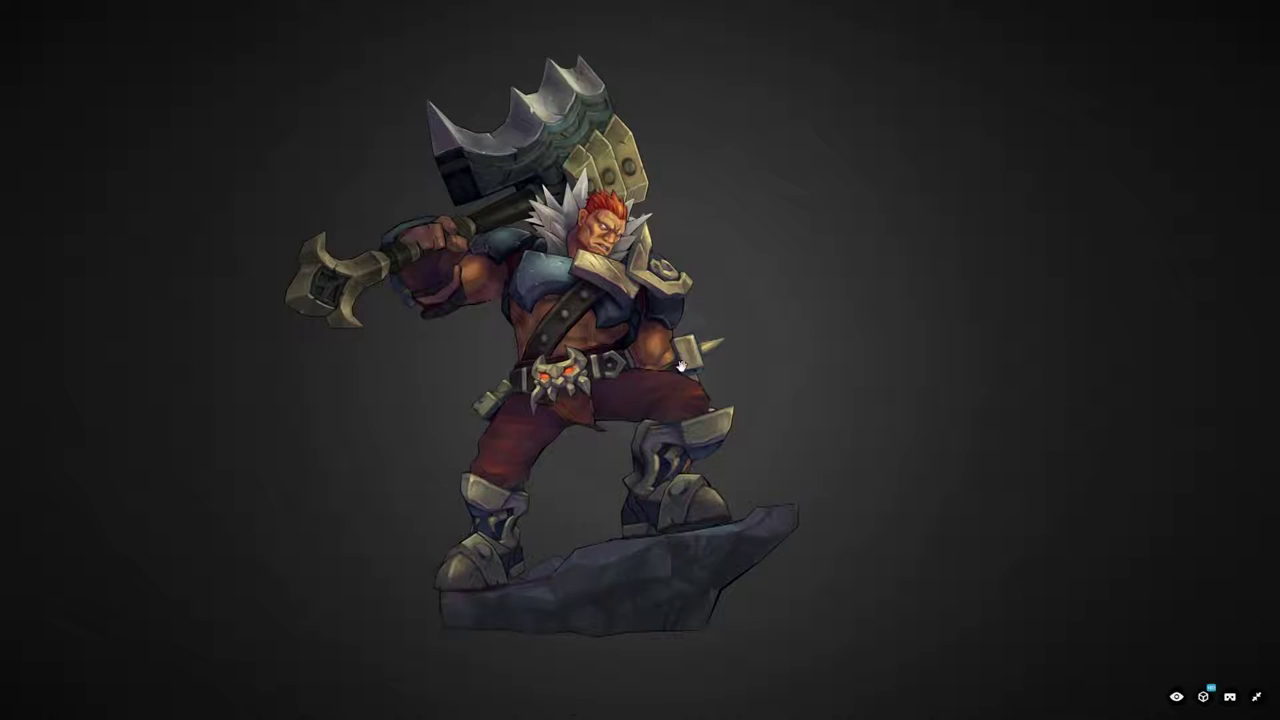
pyautogui.moveTo(744, 391); pyautogui.dragTo(511, 457)
pyautogui.moveTo(781, 423); pyautogui.dragTo(723, 484)
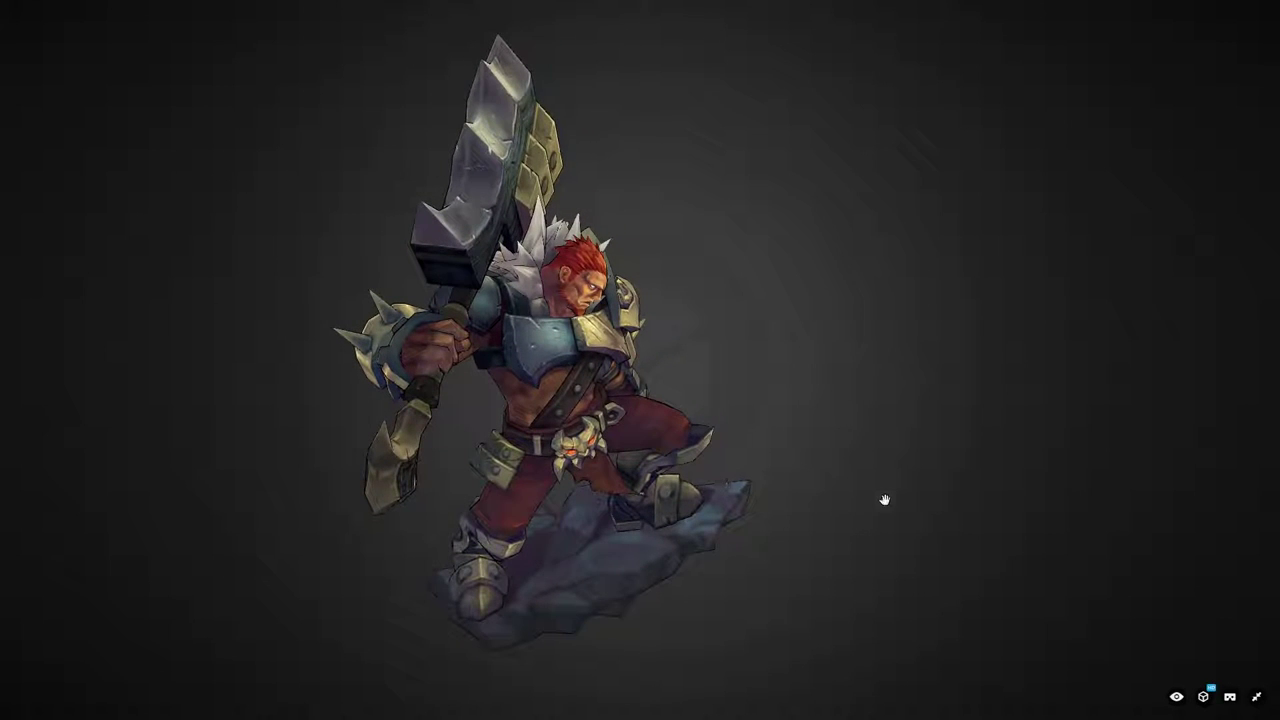
pyautogui.moveTo(884, 499); pyautogui.dragTo(900, 511)
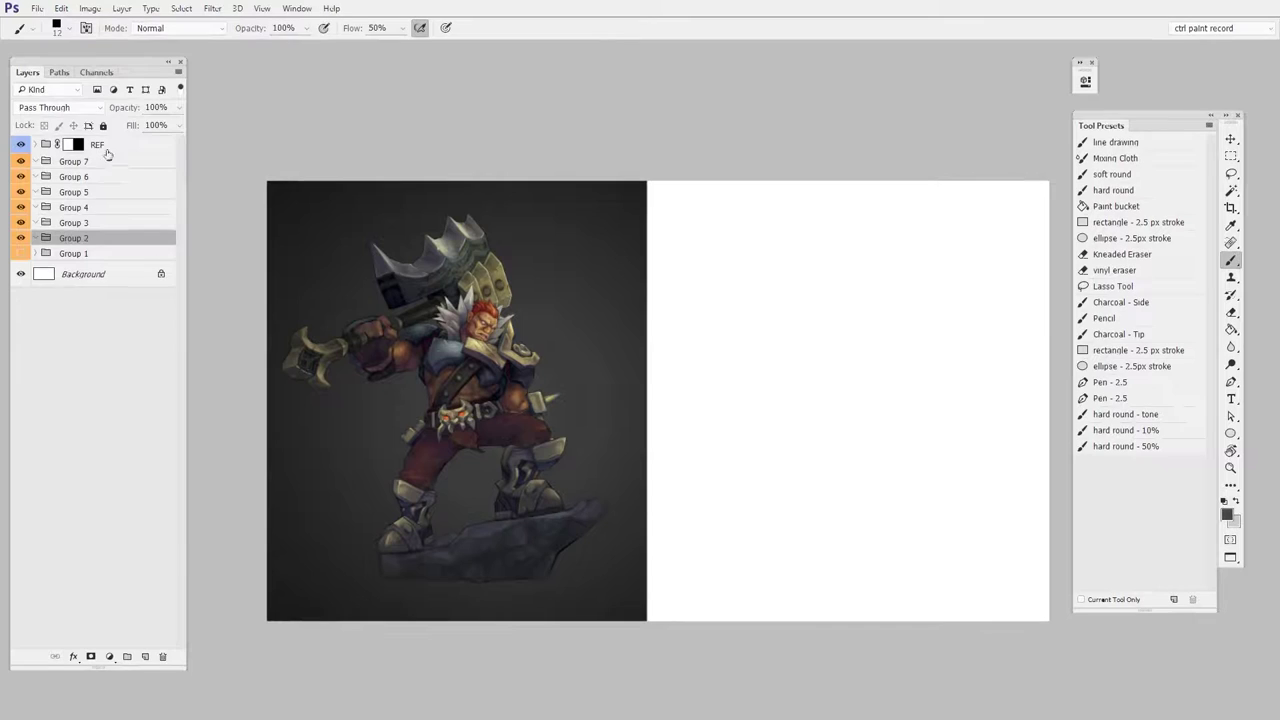
# Step: Return to Photoshop, paste the captured Barbarian view inside the REF group and shift it to centre the figure in the dark reference area
pyautogui.click(112, 148)
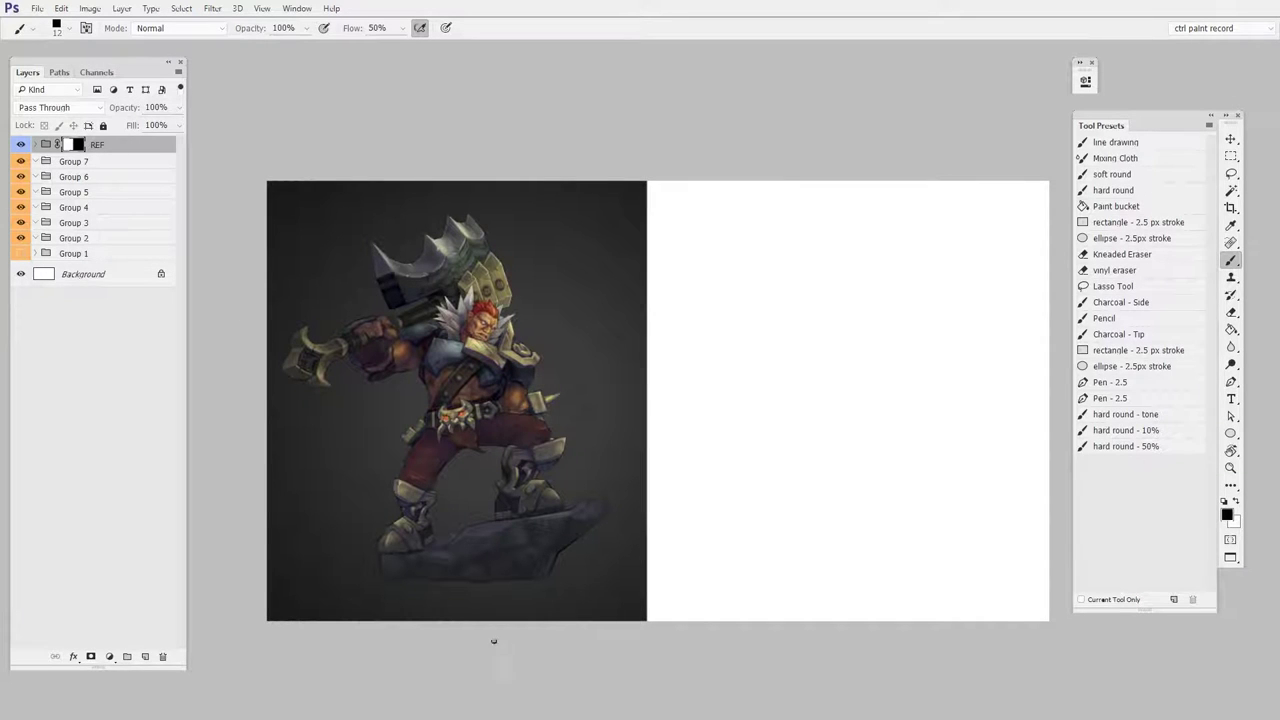
pyautogui.hotkey('ctrl', 'v')
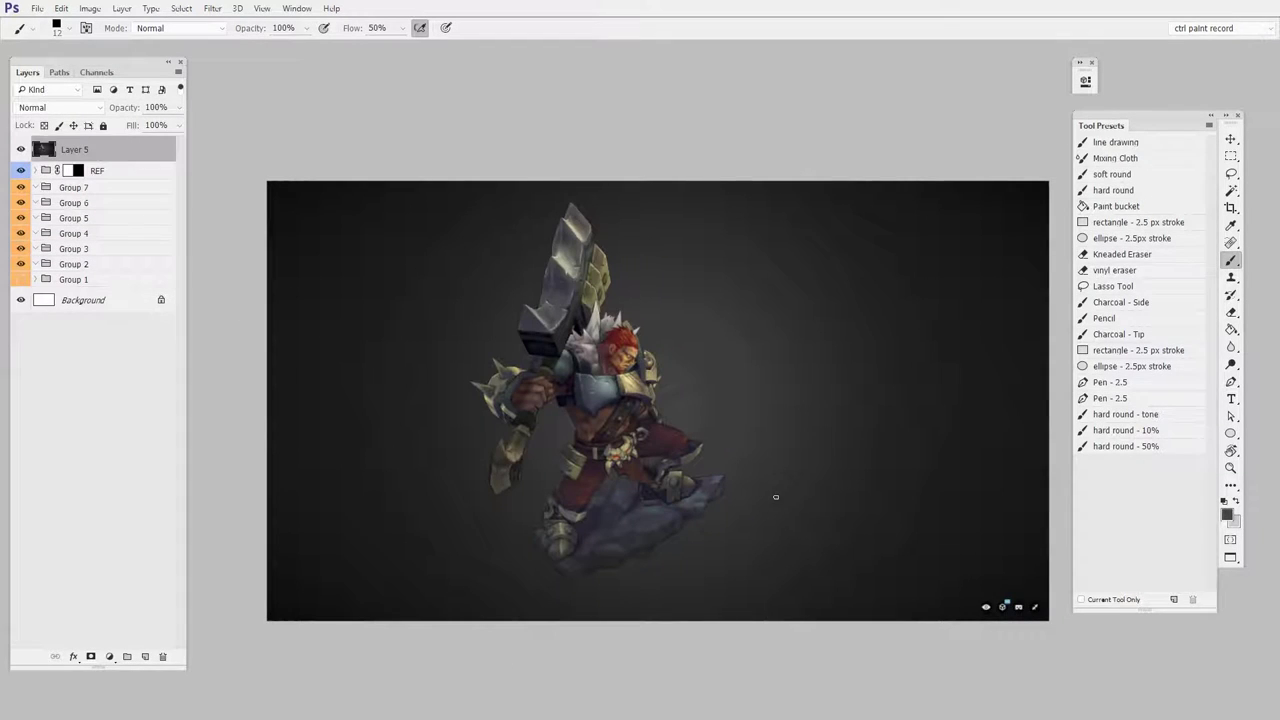
pyautogui.hotkey('ctrl', 'z')
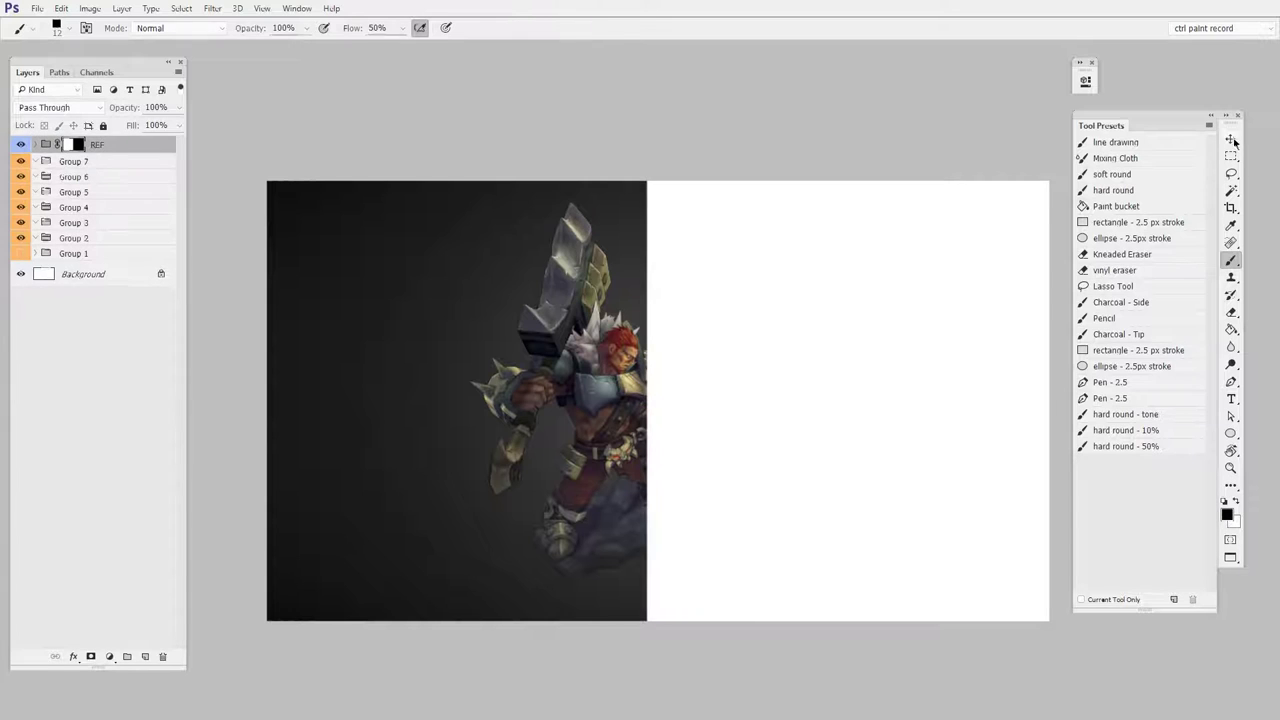
pyautogui.hotkey('ctrl', 'v')
pyautogui.press('v')
pyautogui.moveTo(791, 540); pyautogui.dragTo(714, 545)
# Step: Enlarge the pasted reference slightly with Free Transform and apply the transformation
pyautogui.hotkey('ctrl', 't')
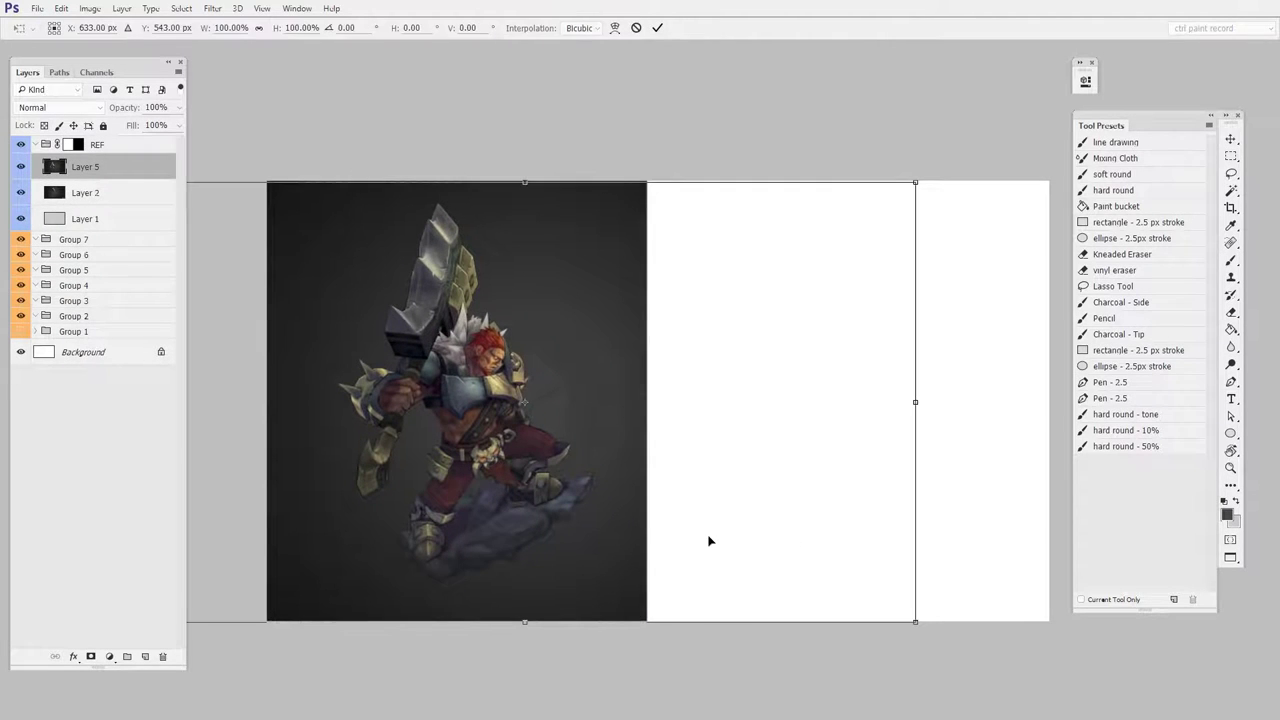
pyautogui.moveTo(918, 182); pyautogui.dragTo(917, 196)
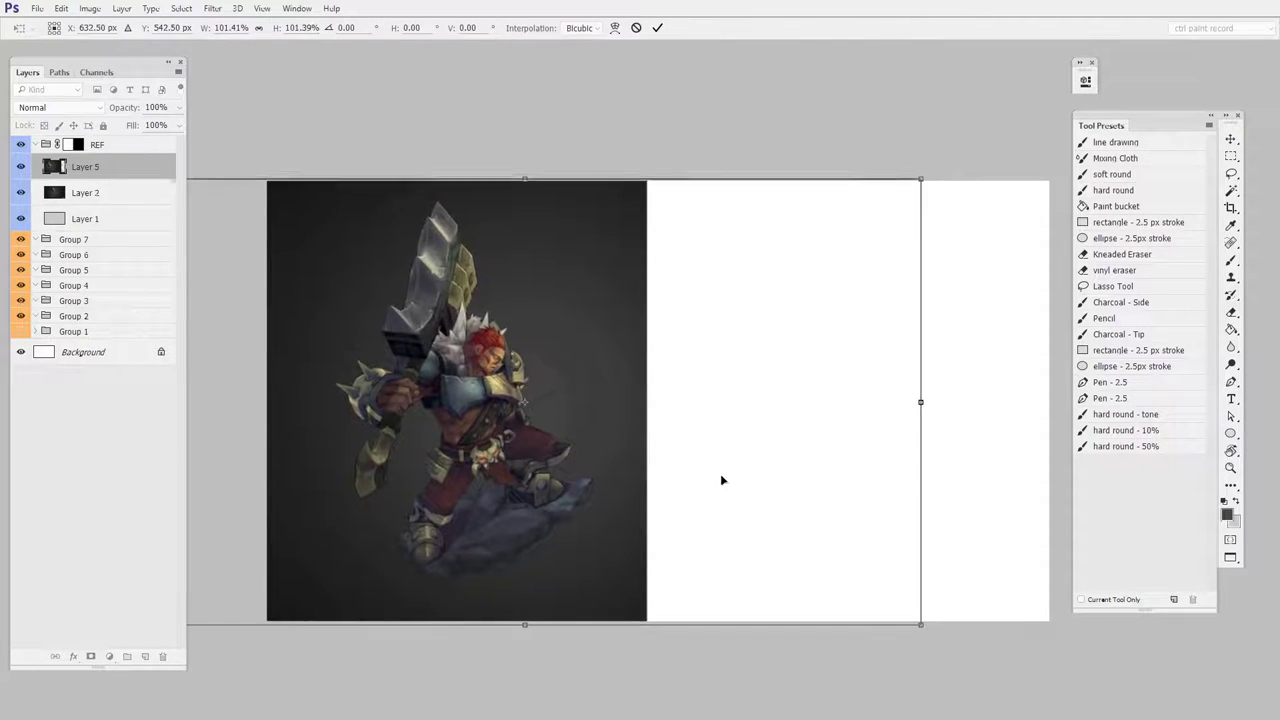
pyautogui.press('Return')
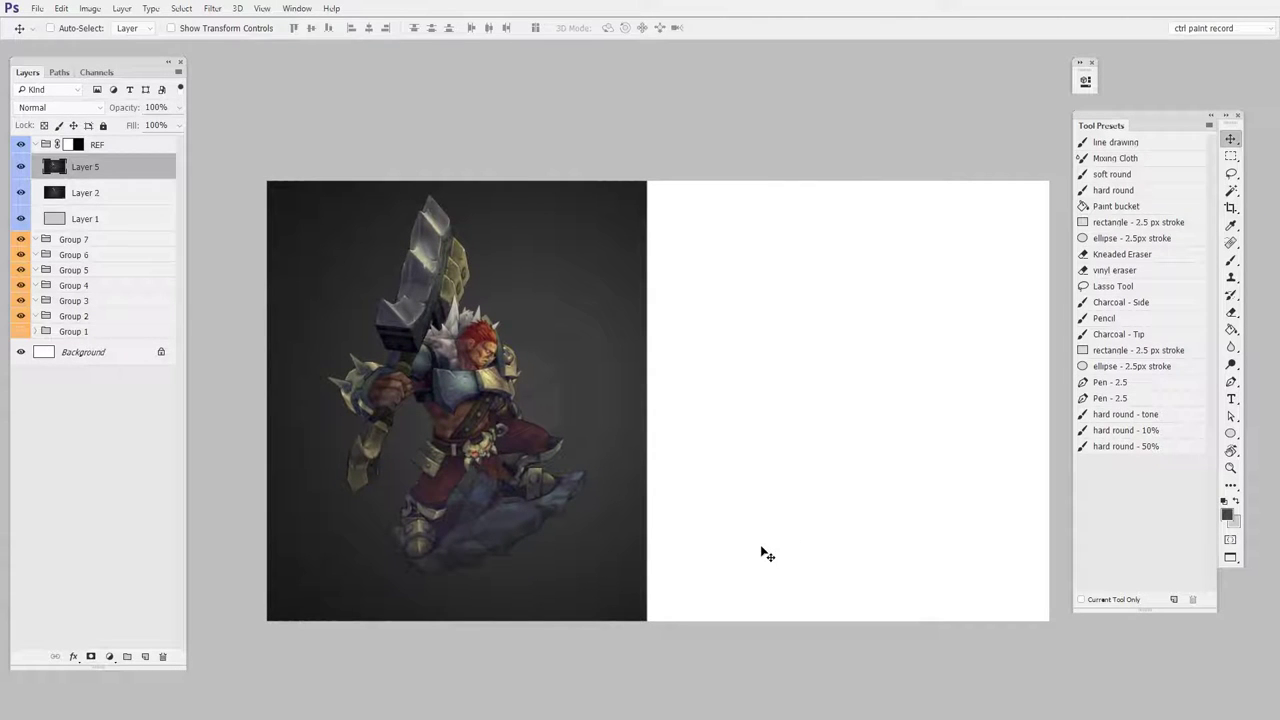
# Step: Collapse the REF group and add a new empty layer inside Group 2
pyautogui.click(37, 145)
pyautogui.click(70, 242)
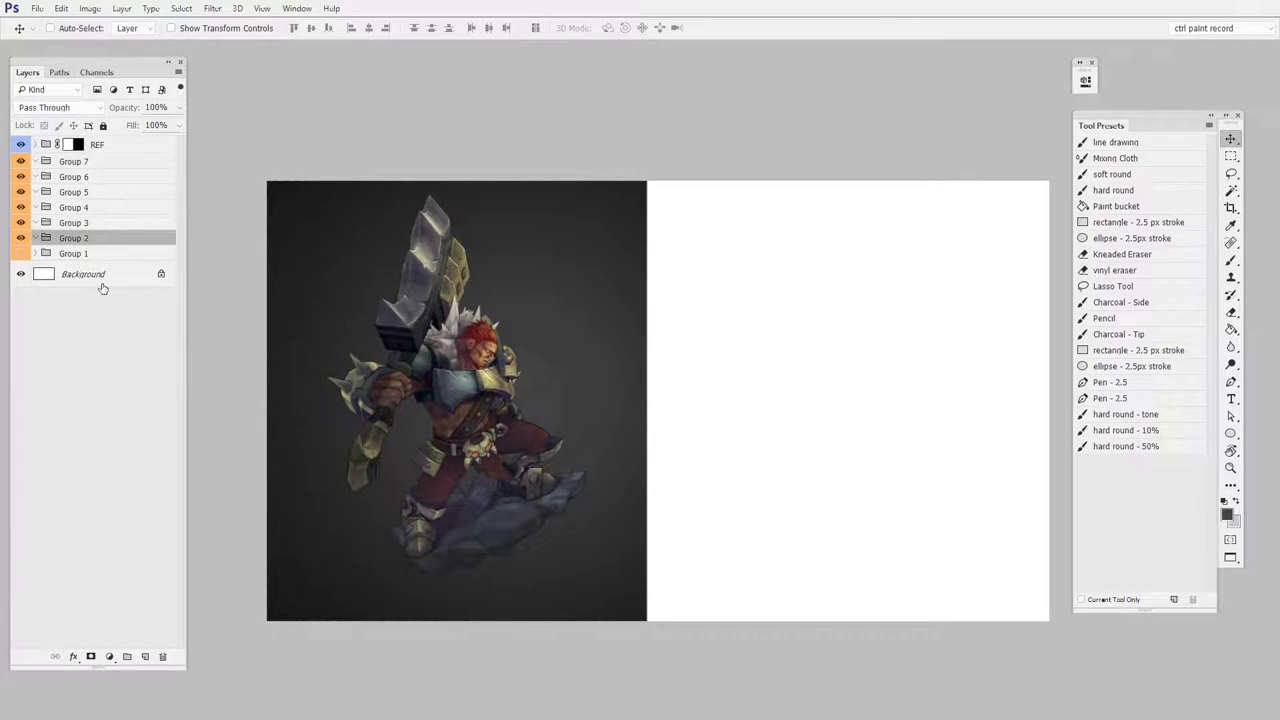
pyautogui.hotkey('ctrl', 'shift', 'alt', 'n')
pyautogui.moveTo(817, 469); pyautogui.dragTo(808, 437)
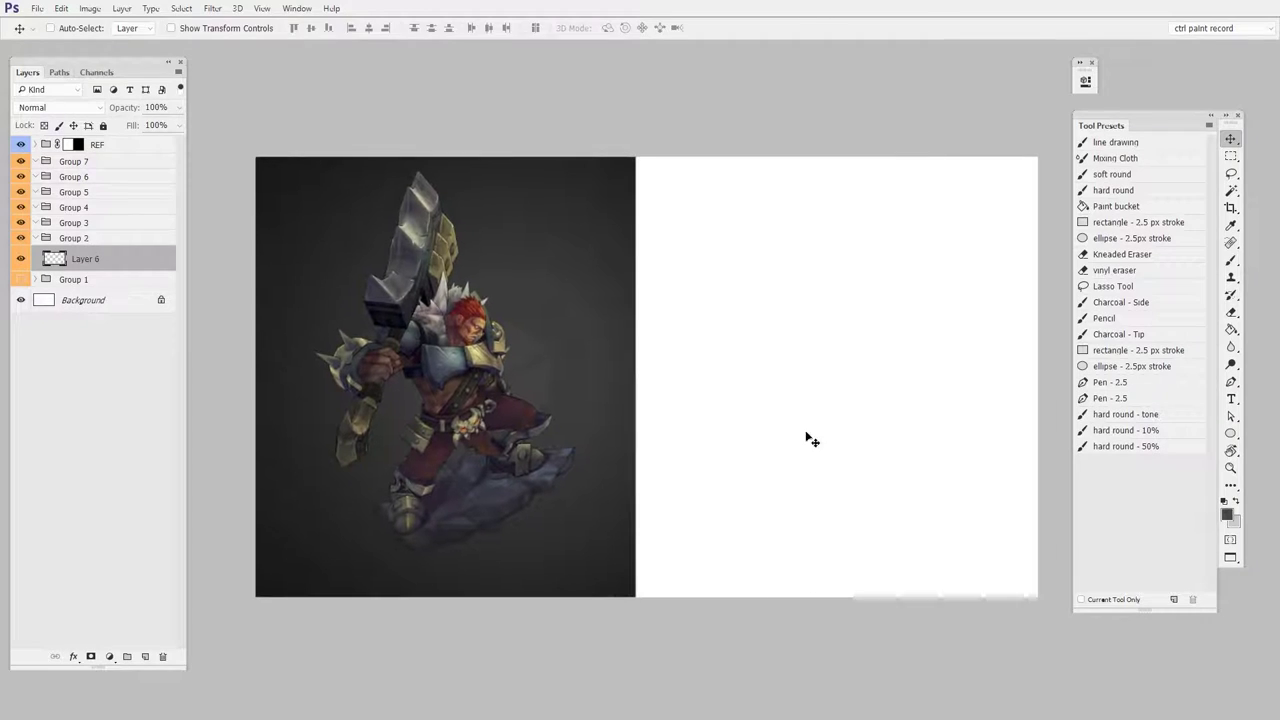
# Step: Brush in the shoulder line, the spine, the hips and rough gesture lines for both legs on the blank canvas
pyautogui.press('b')
pyautogui.moveTo(818, 314)
pyautogui.mouseDown()
pyautogui.moveTo(730, 334)
pyautogui.moveTo(892, 311)
pyautogui.mouseUp()
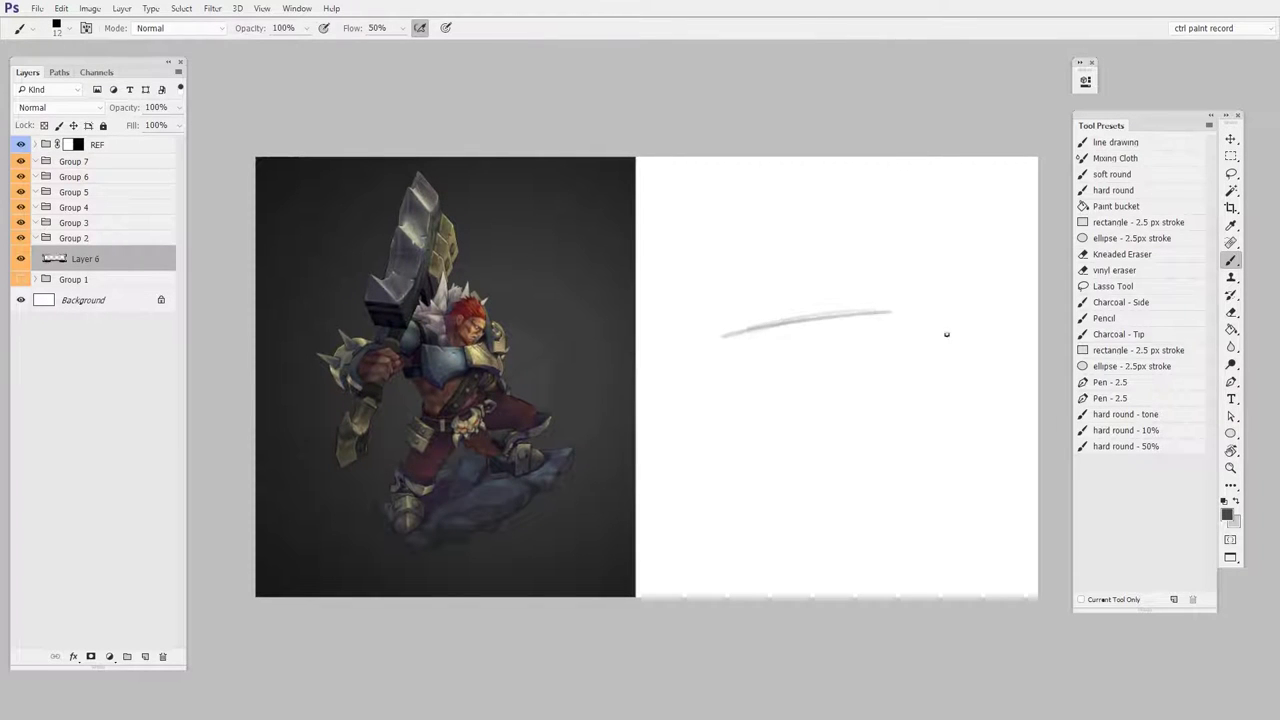
pyautogui.moveTo(817, 294); pyautogui.dragTo(821, 396)
pyautogui.moveTo(806, 388)
pyautogui.mouseDown()
pyautogui.moveTo(830, 380)
pyautogui.moveTo(748, 461)
pyautogui.moveTo(836, 392)
pyautogui.moveTo(878, 404)
pyautogui.mouseUp()
pyautogui.moveTo(835, 364)
pyautogui.mouseDown()
pyautogui.moveTo(899, 396)
pyautogui.moveTo(900, 414)
pyautogui.moveTo(858, 410)
pyautogui.moveTo(857, 449)
pyautogui.moveTo(858, 430)
pyautogui.moveTo(889, 440)
pyautogui.mouseUp()
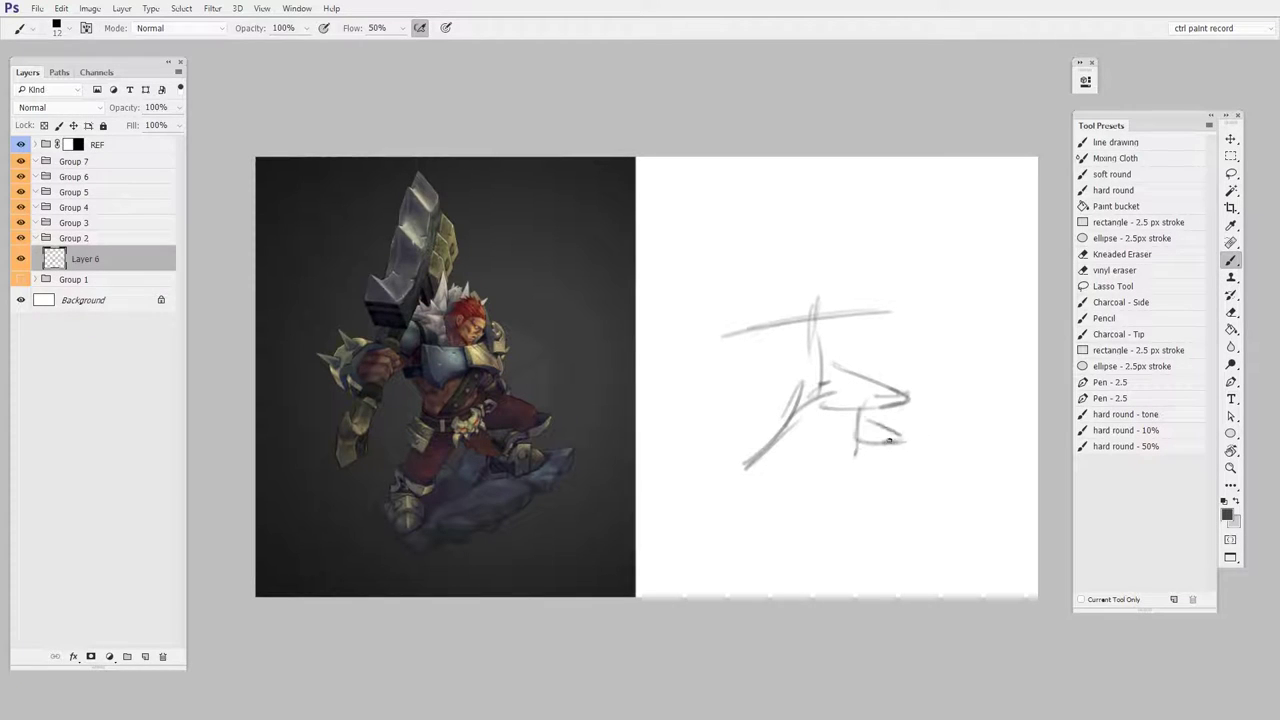
# Step: Outline the slanted rock base under the feet and mark the head with a small arc above the shoulder line
pyautogui.moveTo(776, 521); pyautogui.dragTo(928, 444)
pyautogui.moveTo(928, 444); pyautogui.dragTo(768, 538)
pyautogui.moveTo(706, 436); pyautogui.dragTo(758, 545)
pyautogui.moveTo(790, 430)
pyautogui.mouseDown()
pyautogui.moveTo(935, 434)
pyautogui.moveTo(772, 538)
pyautogui.mouseUp()
pyautogui.moveTo(827, 269); pyautogui.dragTo(851, 293)
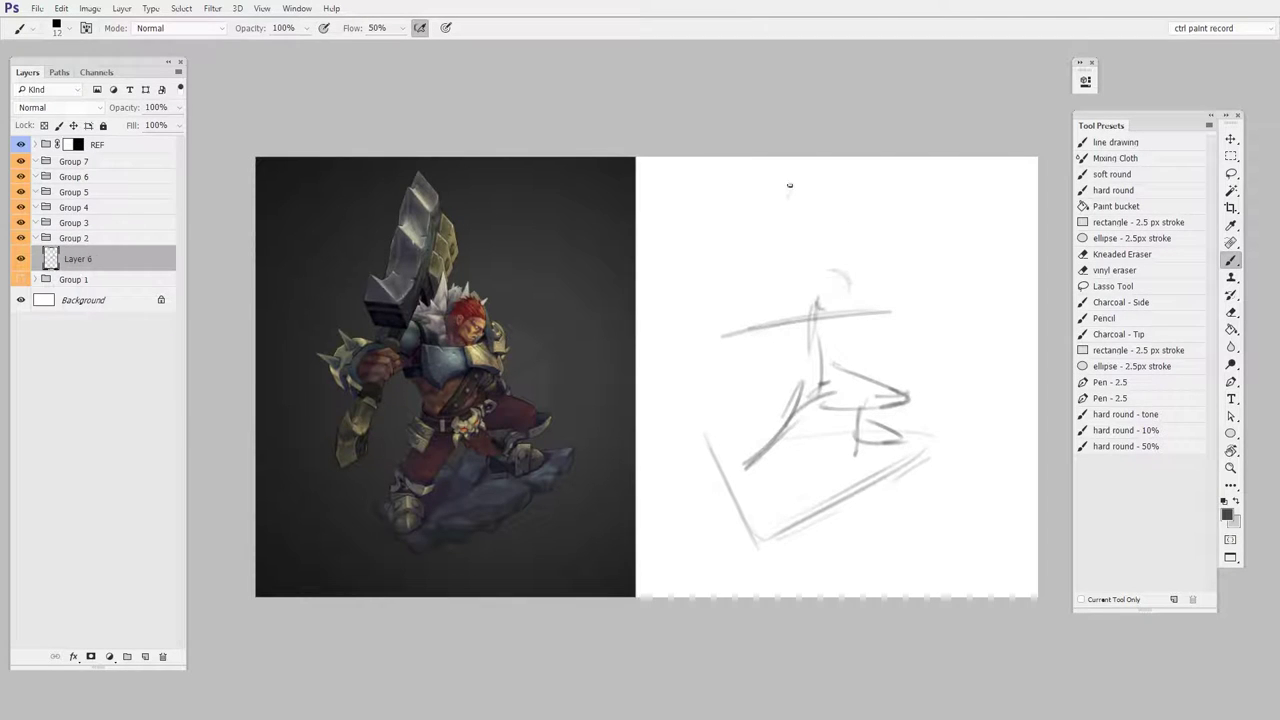
# Step: Sketch the upright hammer with its notched edge, handle and pommel, circles for the gripping hand and spiked guard, and the torso sides
pyautogui.moveTo(791, 182)
pyautogui.mouseDown()
pyautogui.moveTo(702, 394)
pyautogui.moveTo(793, 179)
pyautogui.moveTo(675, 437)
pyautogui.moveTo(716, 371)
pyautogui.moveTo(681, 398)
pyautogui.moveTo(703, 418)
pyautogui.moveTo(687, 413)
pyautogui.moveTo(690, 374)
pyautogui.moveTo(711, 400)
pyautogui.moveTo(693, 399)
pyautogui.moveTo(715, 366)
pyautogui.moveTo(726, 287)
pyautogui.moveTo(712, 315)
pyautogui.moveTo(722, 336)
pyautogui.moveTo(749, 322)
pyautogui.moveTo(751, 290)
pyautogui.moveTo(720, 310)
pyautogui.moveTo(757, 302)
pyautogui.moveTo(750, 340)
pyautogui.mouseUp()
pyautogui.moveTo(748, 278); pyautogui.dragTo(744, 296)
pyautogui.moveTo(734, 244)
pyautogui.mouseDown()
pyautogui.moveTo(765, 329)
pyautogui.moveTo(730, 236)
pyautogui.moveTo(755, 193)
pyautogui.moveTo(765, 221)
pyautogui.moveTo(788, 161)
pyautogui.moveTo(799, 302)
pyautogui.moveTo(766, 304)
pyautogui.moveTo(809, 250)
pyautogui.moveTo(755, 356)
pyautogui.moveTo(780, 319)
pyautogui.moveTo(710, 366)
pyautogui.mouseUp()
pyautogui.moveTo(834, 268)
pyautogui.mouseDown()
pyautogui.moveTo(809, 311)
pyautogui.moveTo(798, 386)
pyautogui.moveTo(822, 382)
pyautogui.mouseUp()
pyautogui.moveTo(856, 336); pyautogui.dragTo(834, 372)
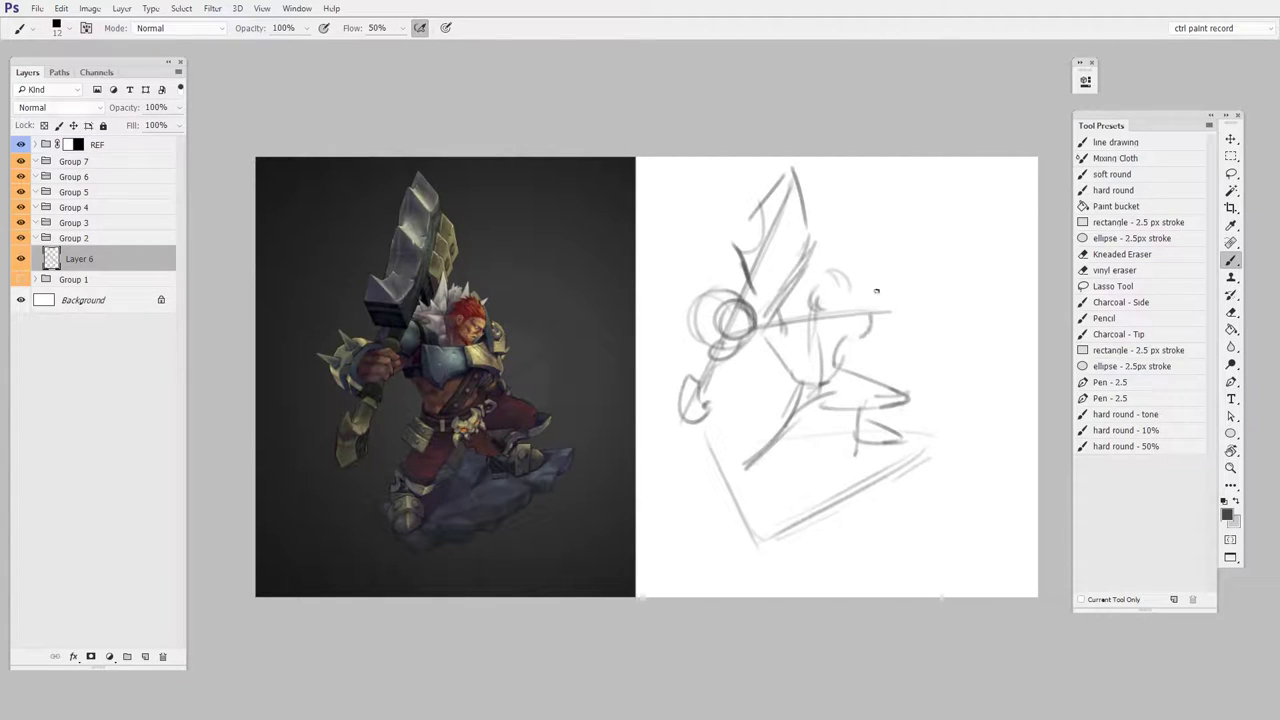
# Step: Sketch the far arm and bent thigh, and add the head's facial guides with the spiky fur collar around it
pyautogui.moveTo(862, 273)
pyautogui.mouseDown()
pyautogui.moveTo(876, 300)
pyautogui.moveTo(850, 360)
pyautogui.moveTo(884, 398)
pyautogui.moveTo(862, 410)
pyautogui.mouseUp()
pyautogui.moveTo(857, 435); pyautogui.dragTo(884, 439)
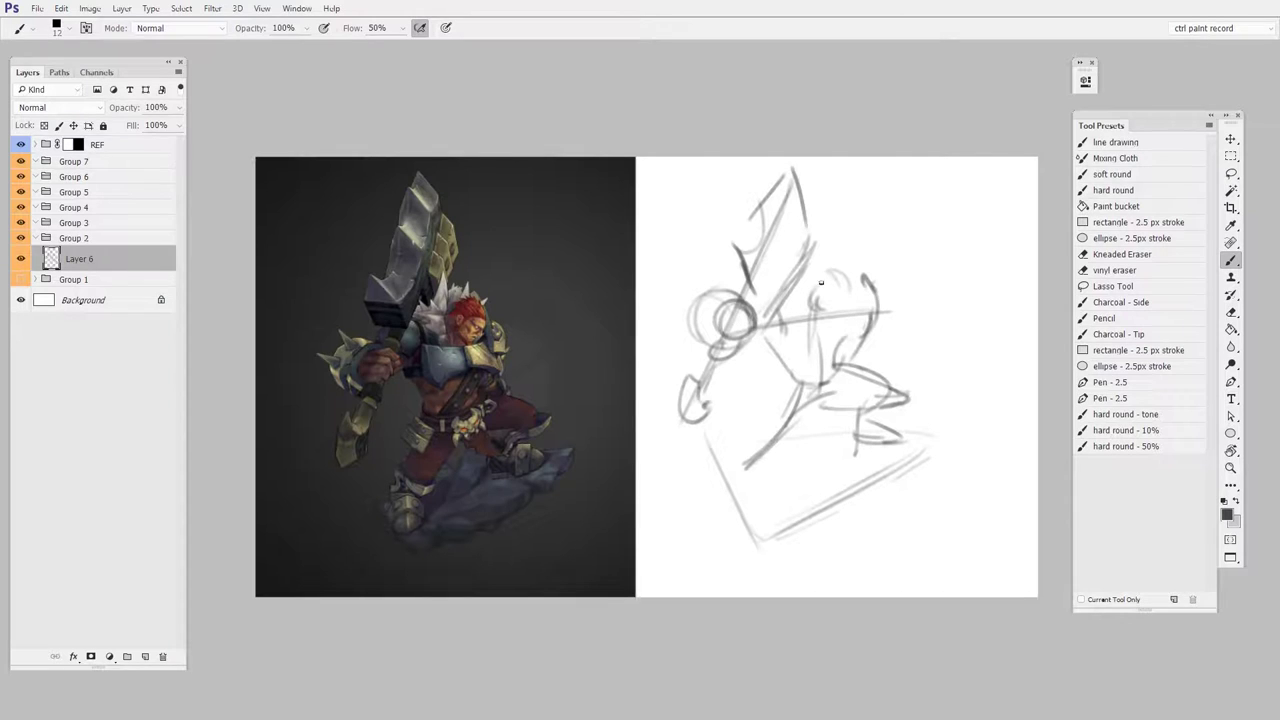
pyautogui.moveTo(822, 281)
pyautogui.mouseDown()
pyautogui.moveTo(850, 259)
pyautogui.moveTo(839, 310)
pyautogui.moveTo(800, 325)
pyautogui.moveTo(833, 263)
pyautogui.moveTo(779, 300)
pyautogui.moveTo(762, 343)
pyautogui.moveTo(810, 301)
pyautogui.mouseUp()
pyautogui.moveTo(822, 244)
pyautogui.mouseDown()
pyautogui.moveTo(816, 280)
pyautogui.moveTo(864, 260)
pyautogui.mouseUp()
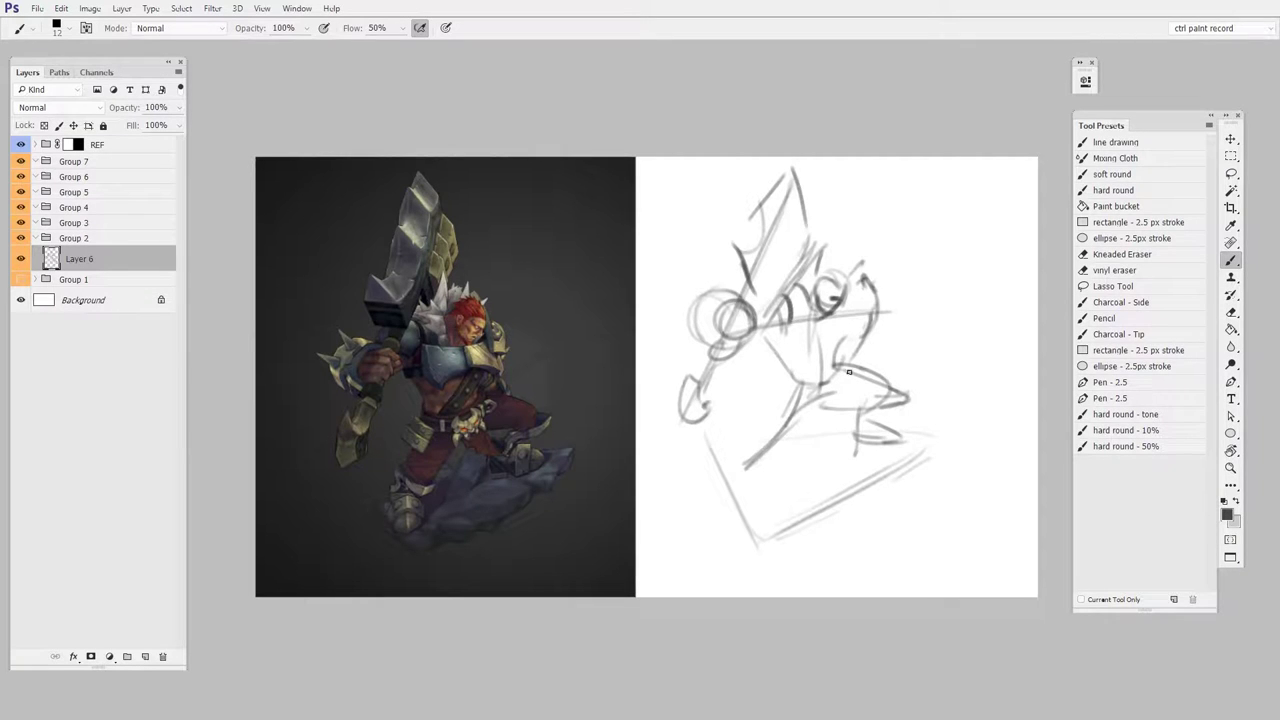
# Step: Build up the near leg with thigh and boot contours, and refine the figure with a few remaining strokes
pyautogui.moveTo(795, 385); pyautogui.dragTo(779, 421)
pyautogui.moveTo(768, 399)
pyautogui.mouseDown()
pyautogui.moveTo(761, 442)
pyautogui.moveTo(790, 441)
pyautogui.moveTo(743, 457)
pyautogui.moveTo(770, 484)
pyautogui.mouseUp()
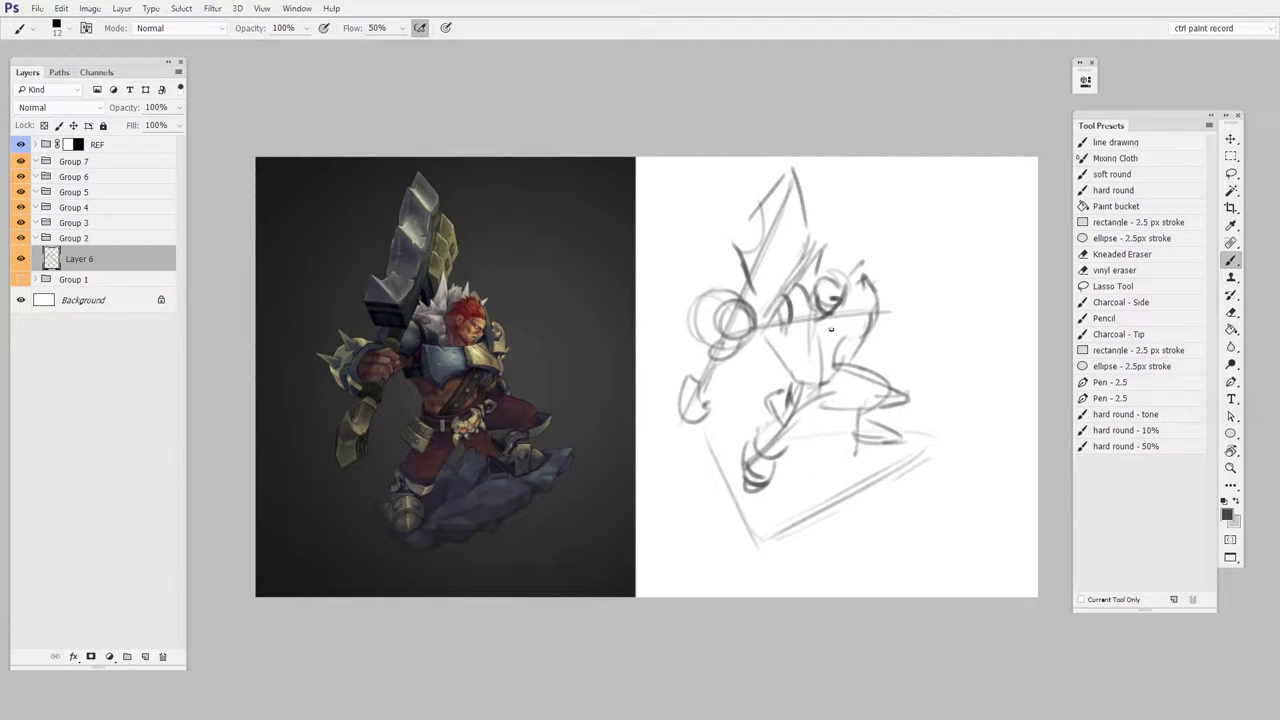
pyautogui.moveTo(848, 428); pyautogui.dragTo(708, 446)
pyautogui.moveTo(872, 298); pyautogui.dragTo(884, 320)
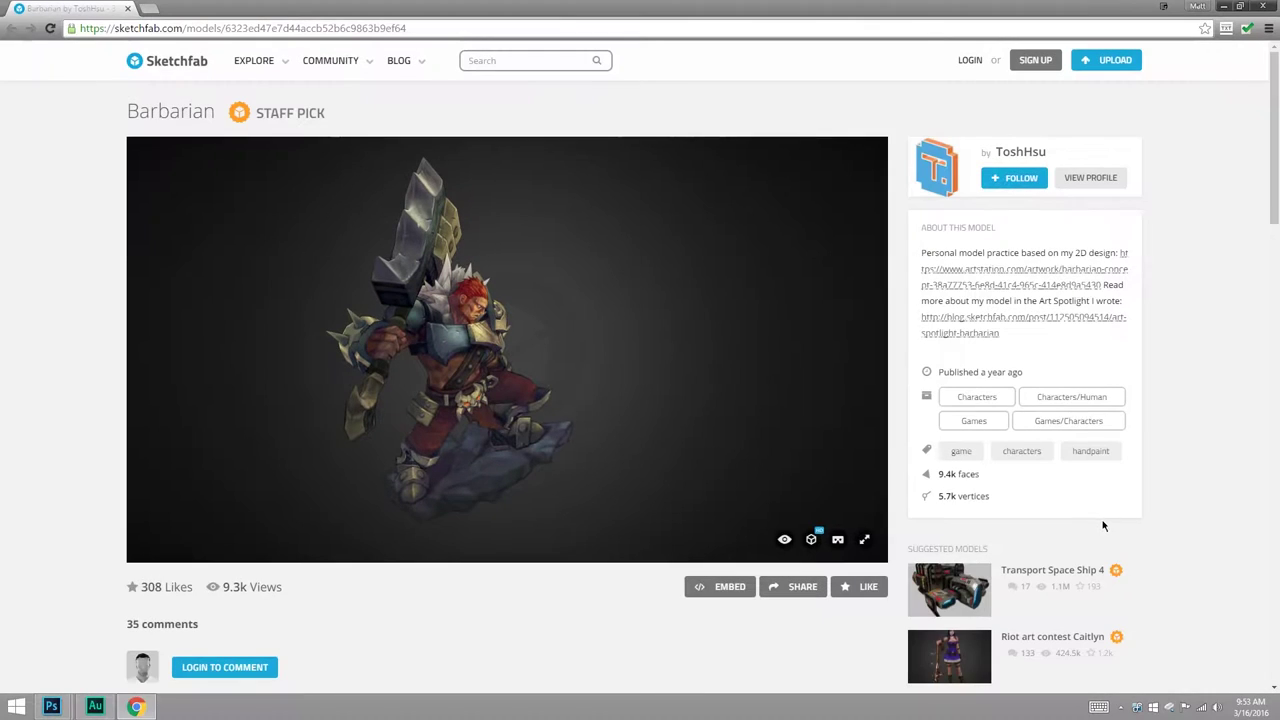
# Step: Switch to Sketchfab in the browser, rotate the Barbarian model, and go from the home page to the Characters category
pyautogui.moveTo(531, 457); pyautogui.dragTo(480, 453)
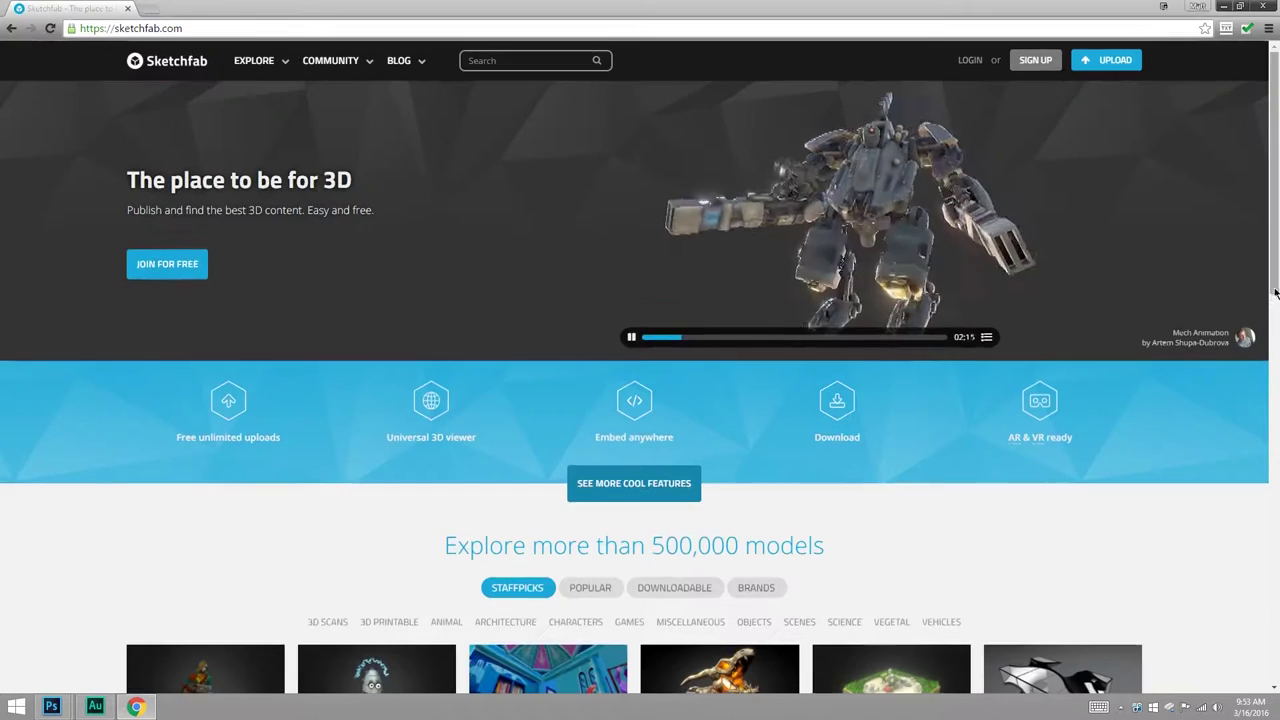
pyautogui.scroll(-2, 595, 432)
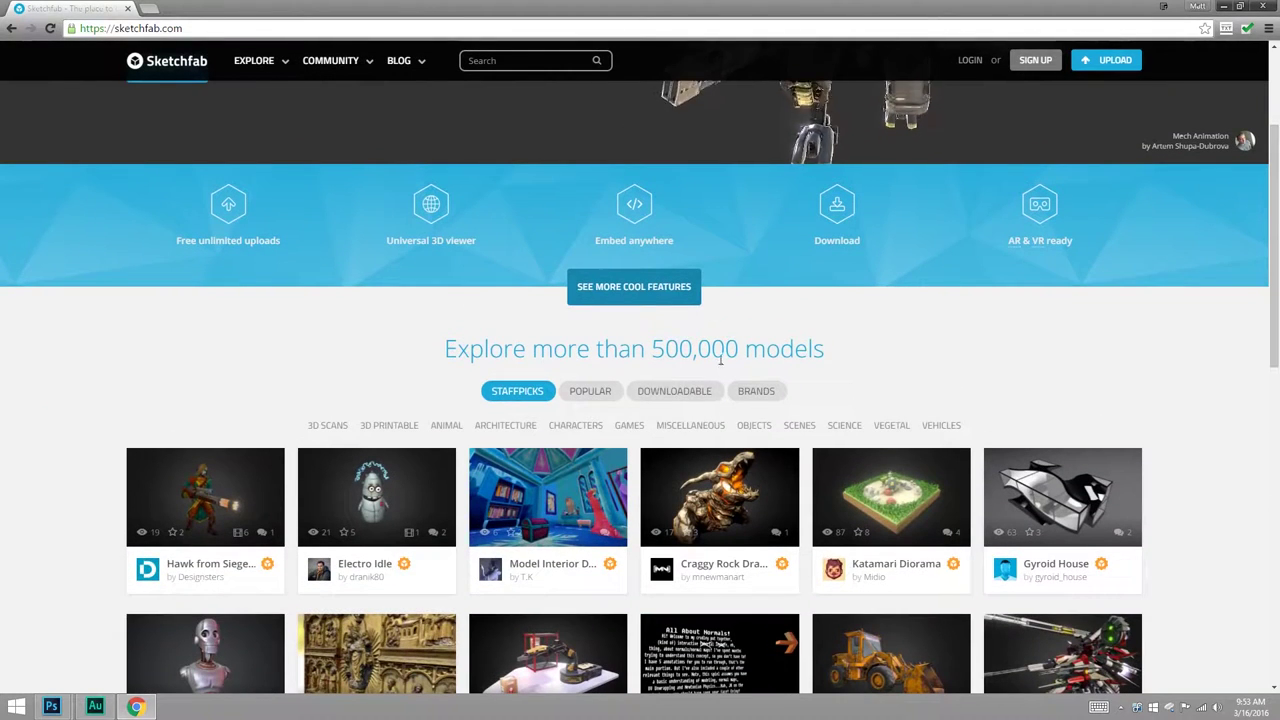
pyautogui.click(588, 430)
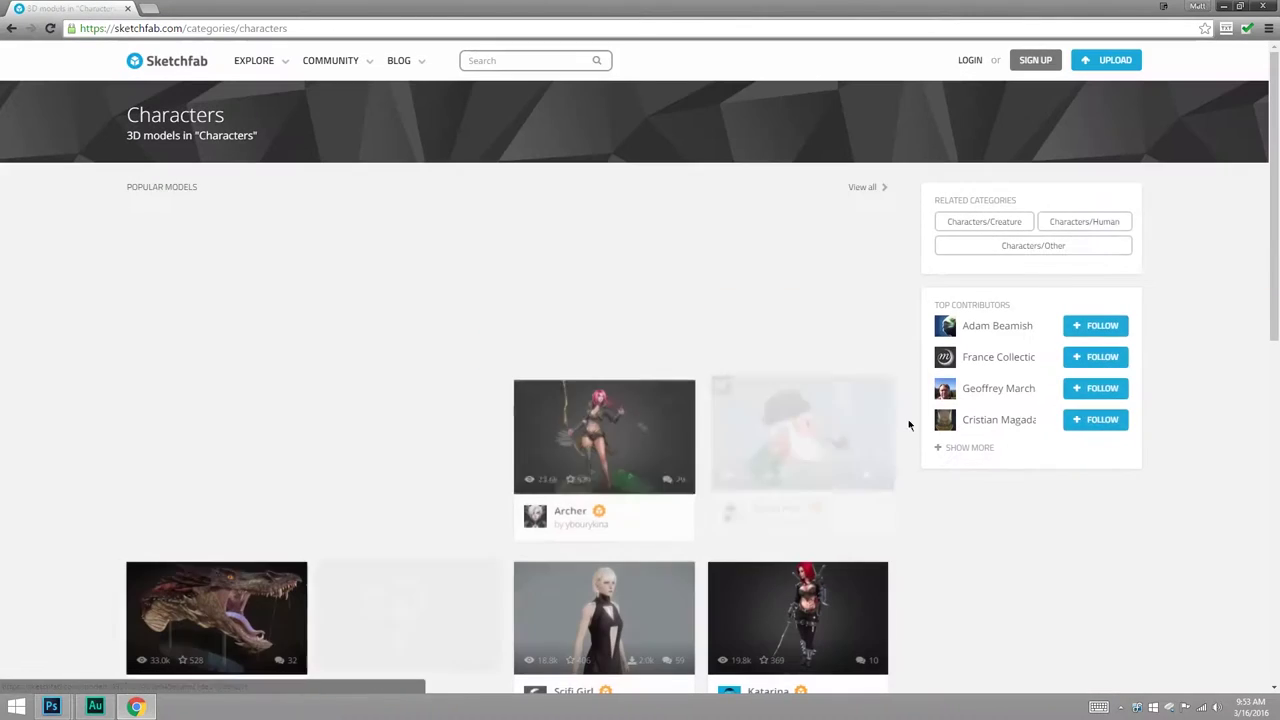
# Step: Browse the popular character models, open "Adventures of Alice and Bun Bun the White" and rotate it to a side view
pyautogui.scroll(-1, 1270, 200)
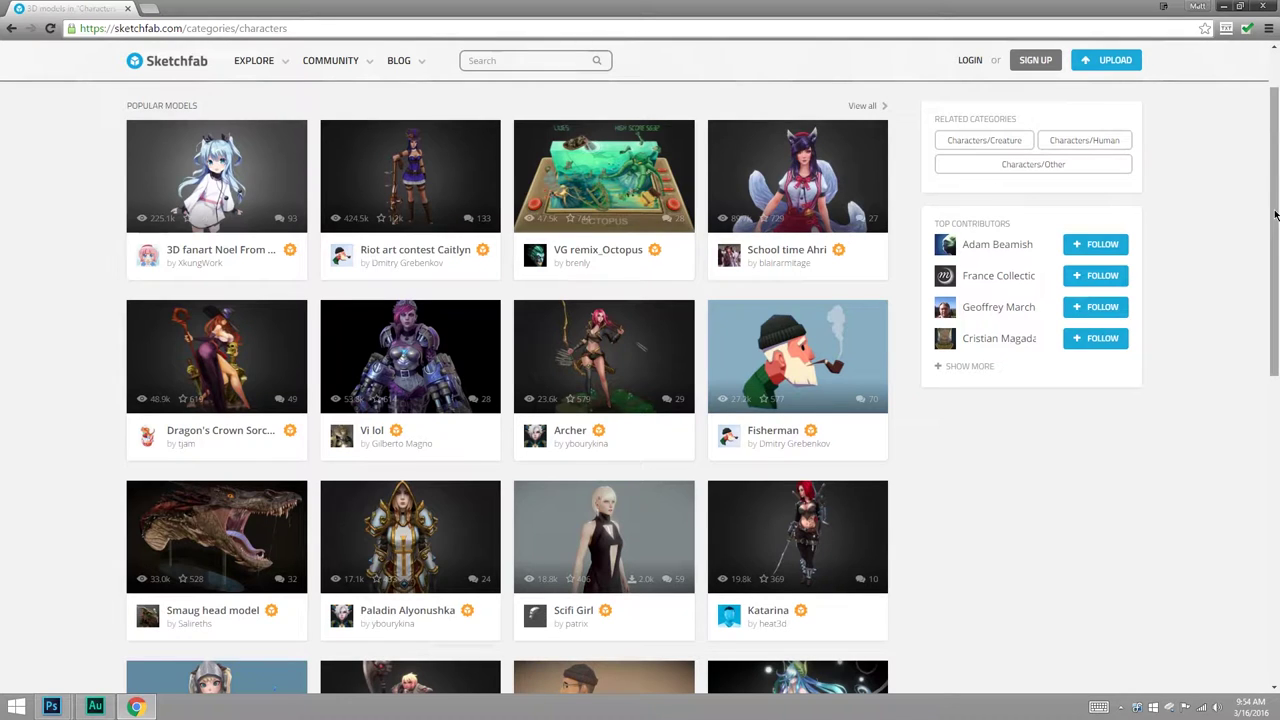
pyautogui.scroll(-4, 1270, 320)
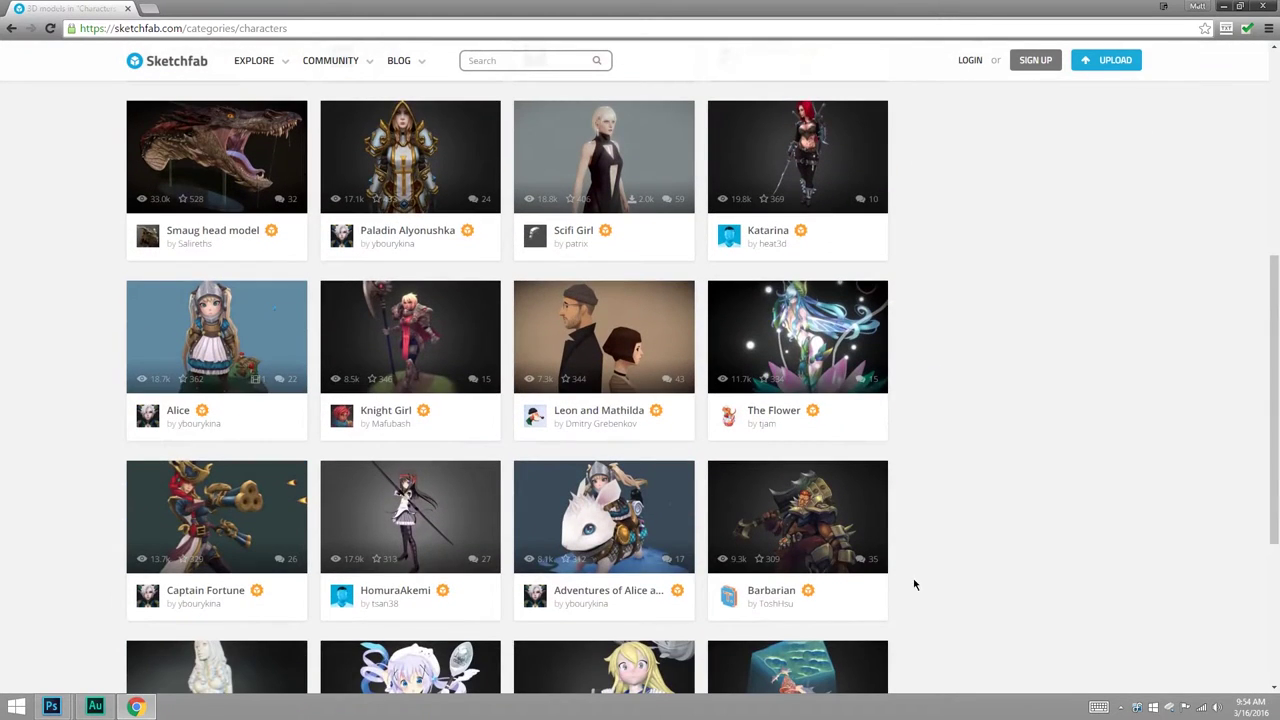
pyautogui.click(688, 500)
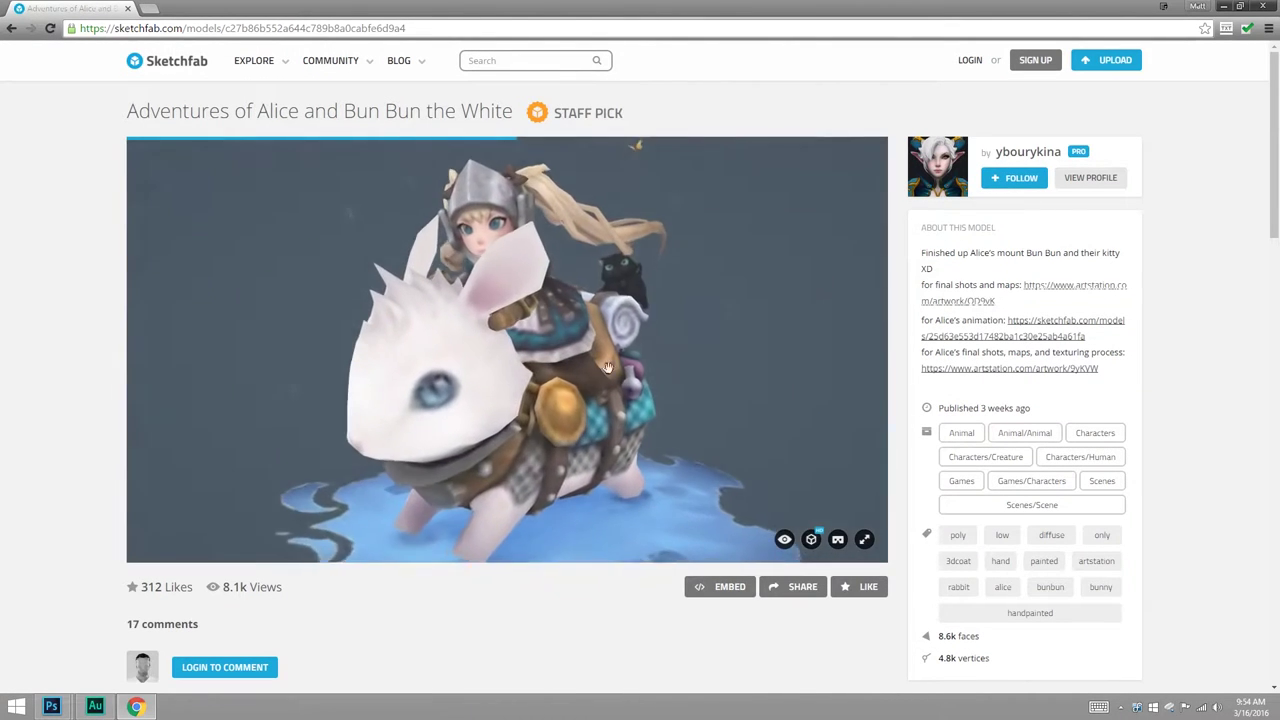
pyautogui.moveTo(543, 437)
pyautogui.mouseDown()
pyautogui.moveTo(692, 430)
pyautogui.moveTo(618, 425)
pyautogui.moveTo(705, 410)
pyautogui.moveTo(567, 436)
pyautogui.mouseUp()
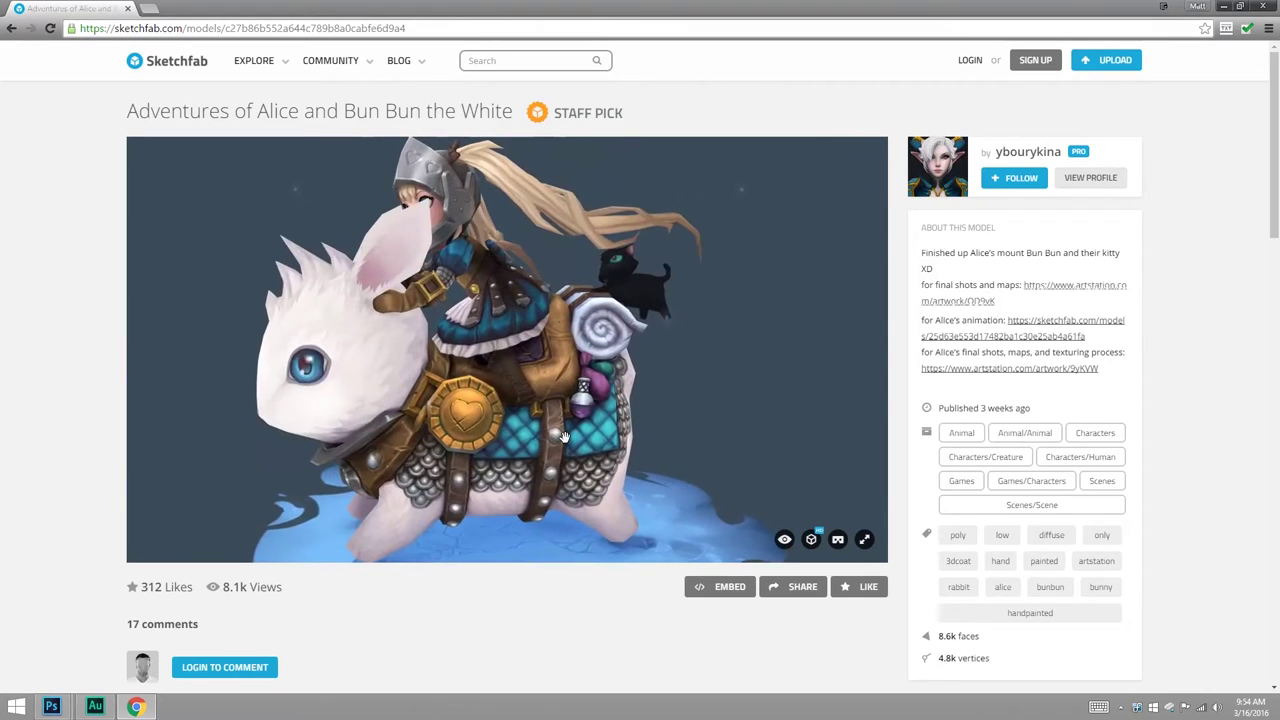